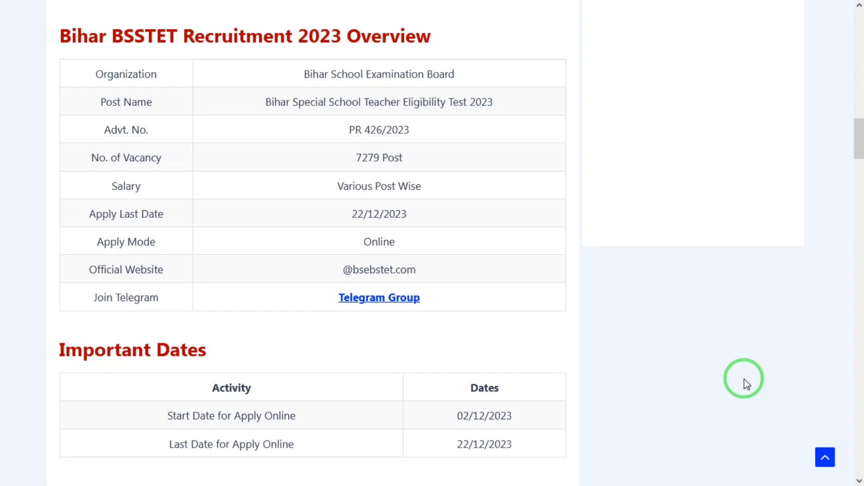
# Scroll the Jobrasta BSSTET article past the overview, dates, fees and 7279-post vacancy tables to Eligibility
pyautogui.scroll(-1, 744, 379)
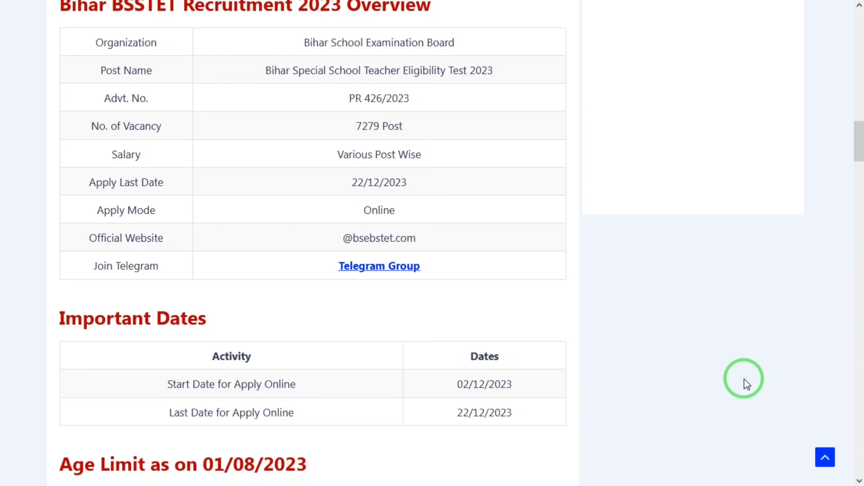
pyautogui.scroll(-1, 745, 379)
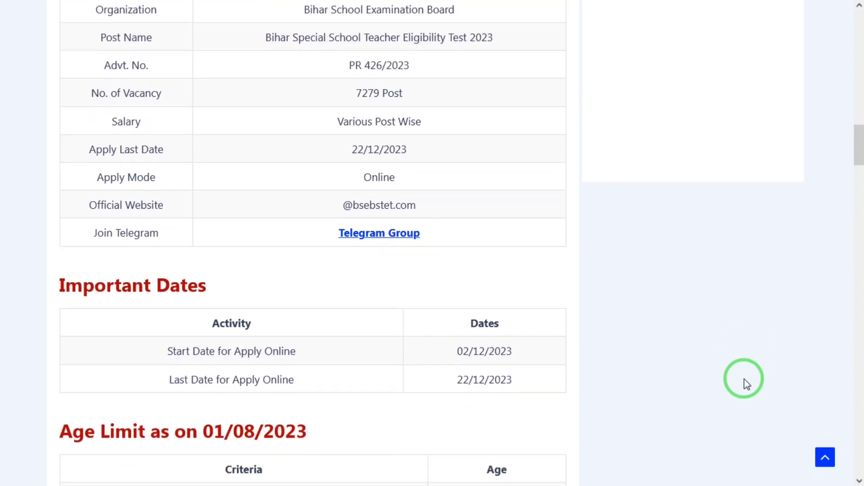
pyautogui.scroll(-1, 744, 379)
pyautogui.scroll(-3, 744, 379)
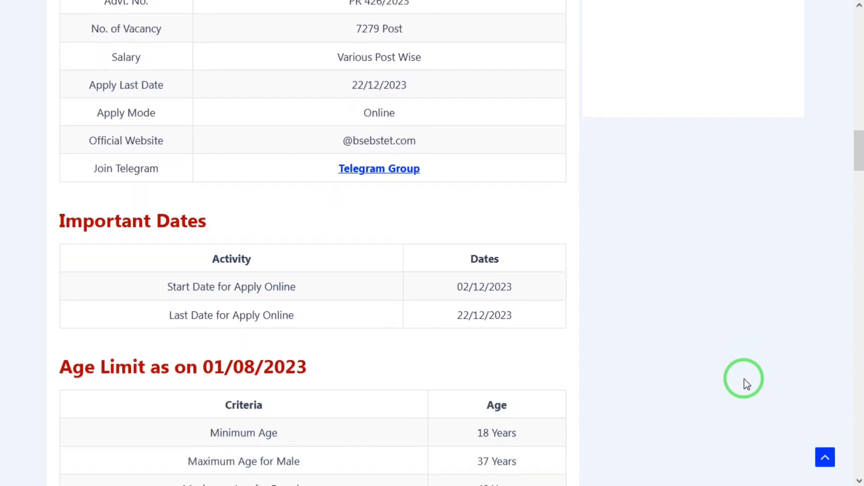
pyautogui.scroll(-4, 744, 379)
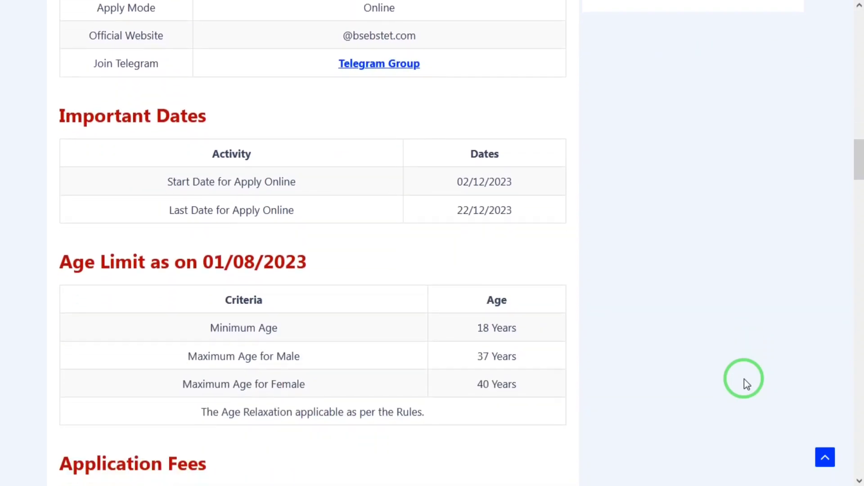
pyautogui.scroll(-4, 744, 380)
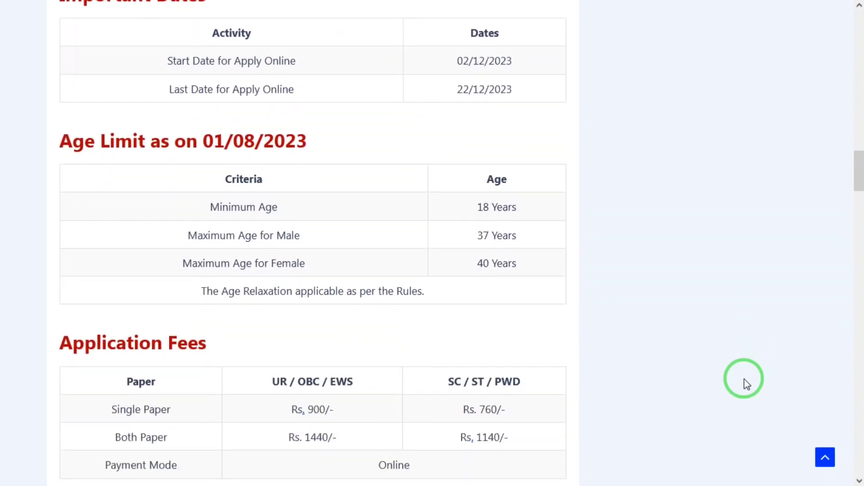
pyautogui.scroll(-2, 744, 379)
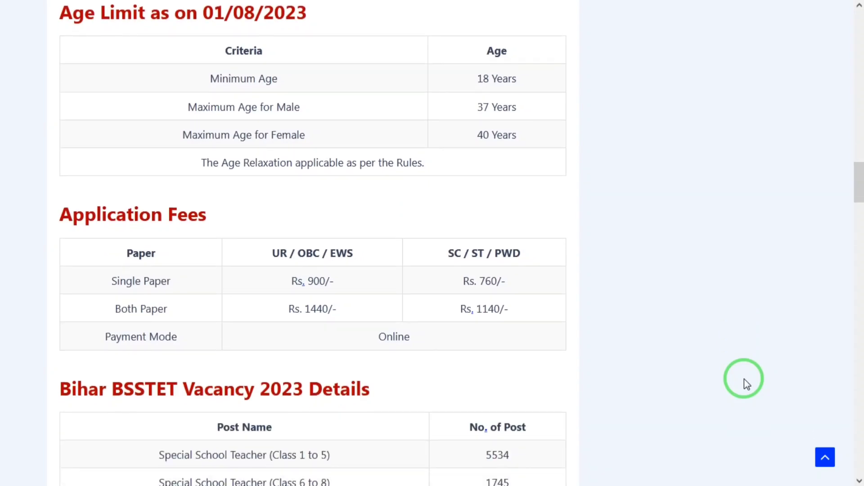
pyautogui.scroll(-1, 744, 379)
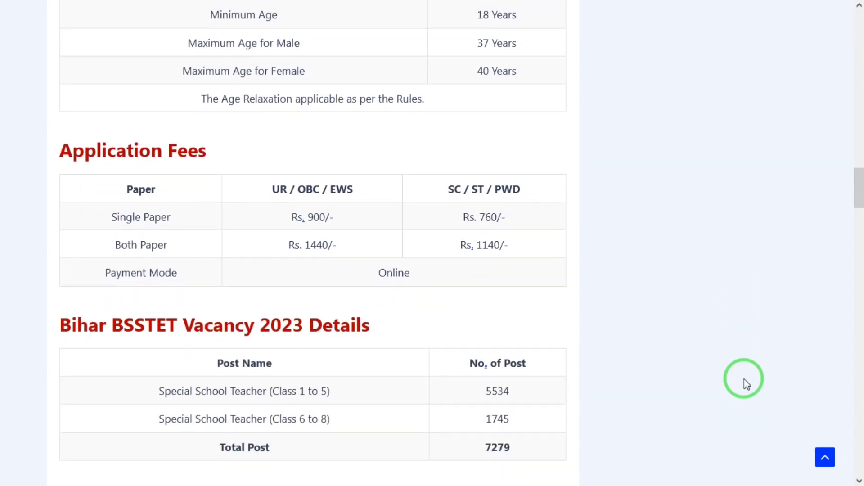
pyautogui.scroll(-1, 744, 379)
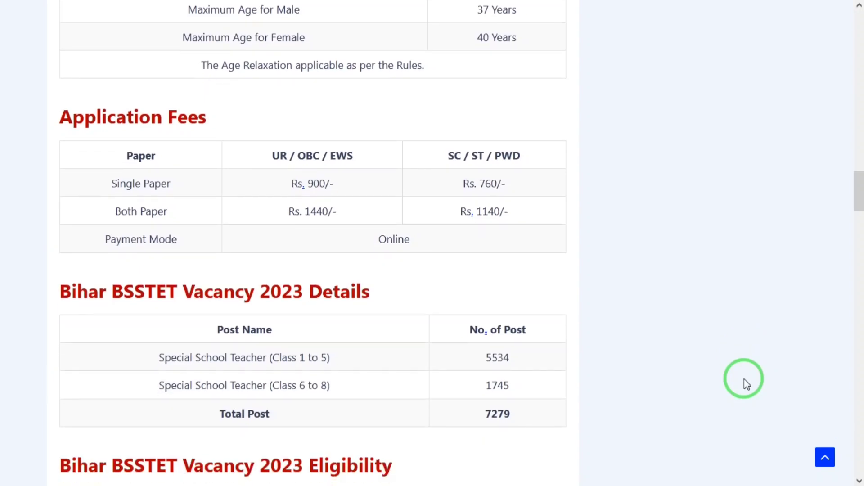
pyautogui.scroll(-1, 744, 379)
pyautogui.scroll(-1, 744, 379)
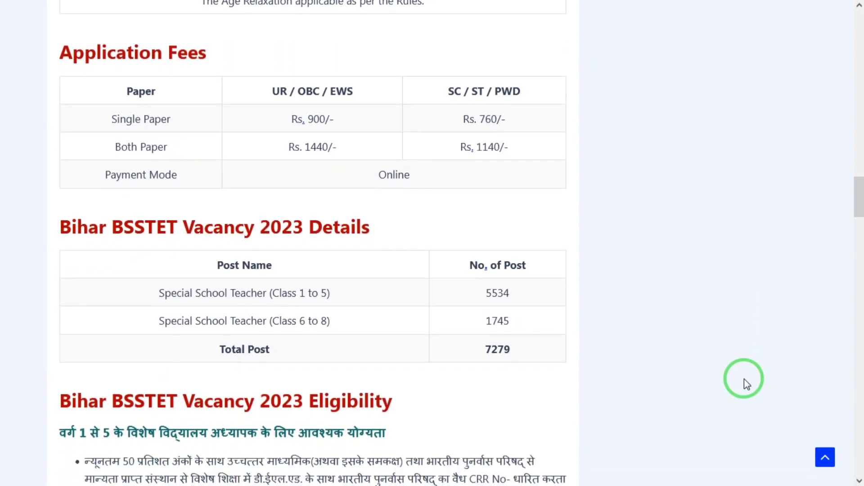
pyautogui.scroll(-2, 744, 379)
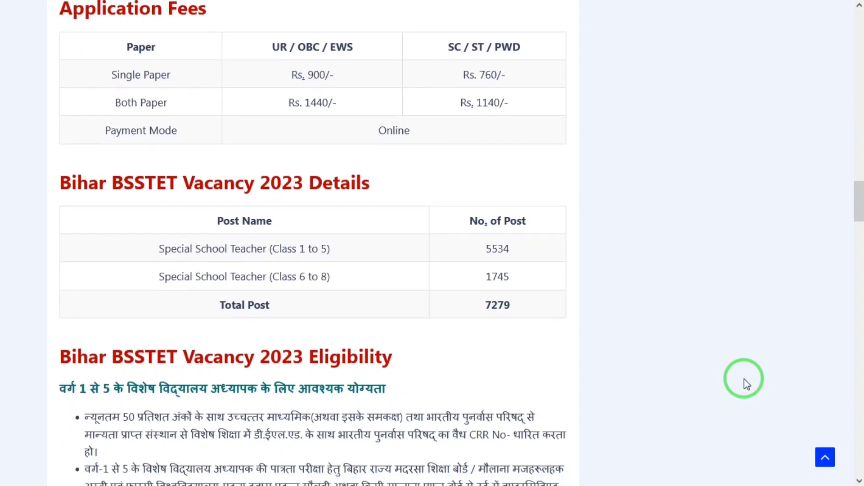
pyautogui.scroll(-1, 744, 379)
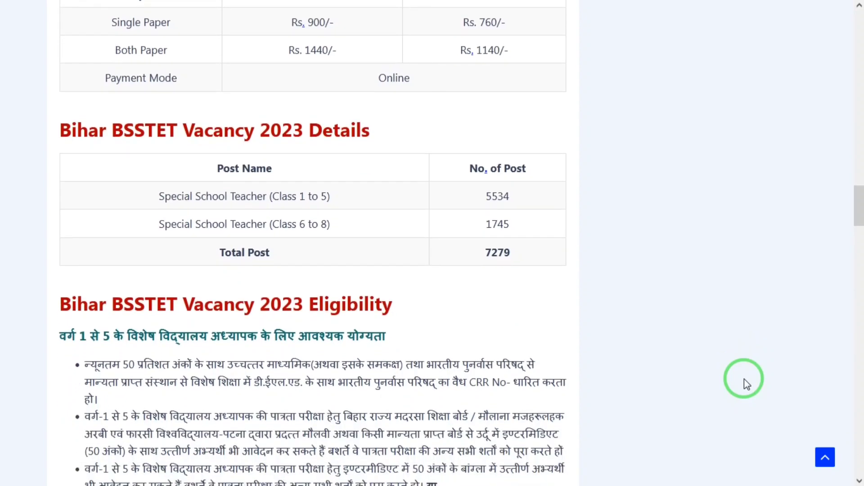
pyautogui.scroll(-1, 745, 379)
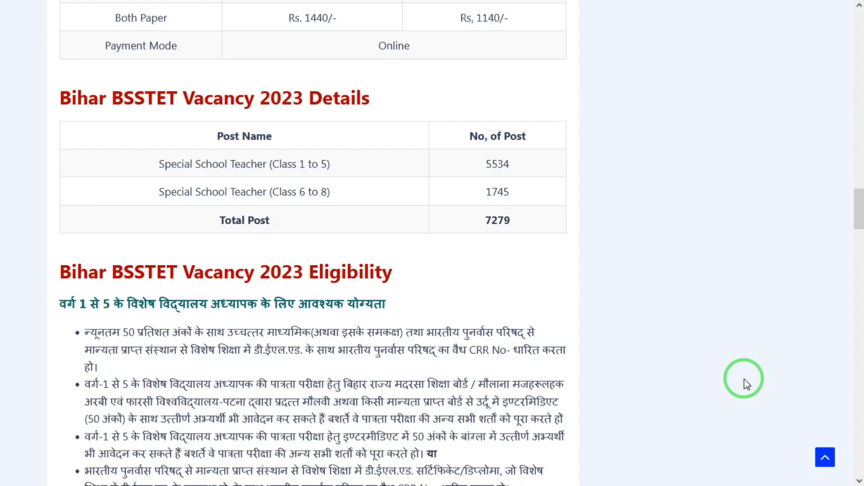
pyautogui.scroll(-1, 745, 379)
pyautogui.scroll(-1, 744, 379)
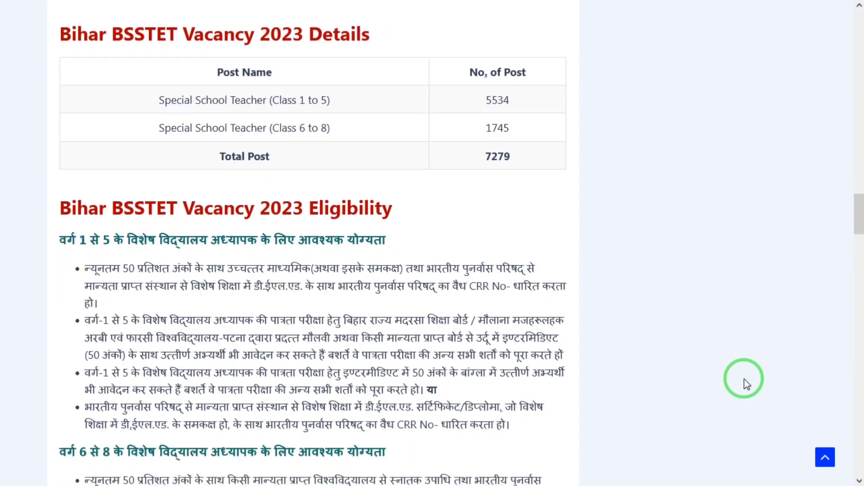
pyautogui.scroll(-2, 744, 379)
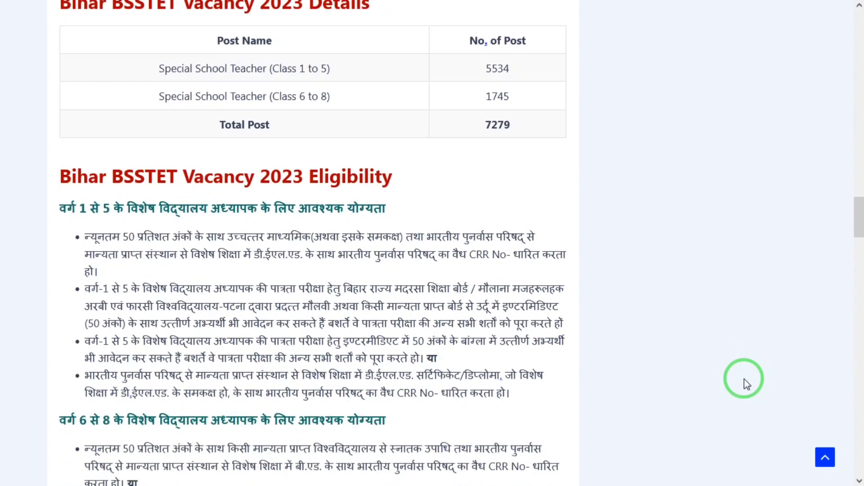
pyautogui.scroll(-1, 744, 379)
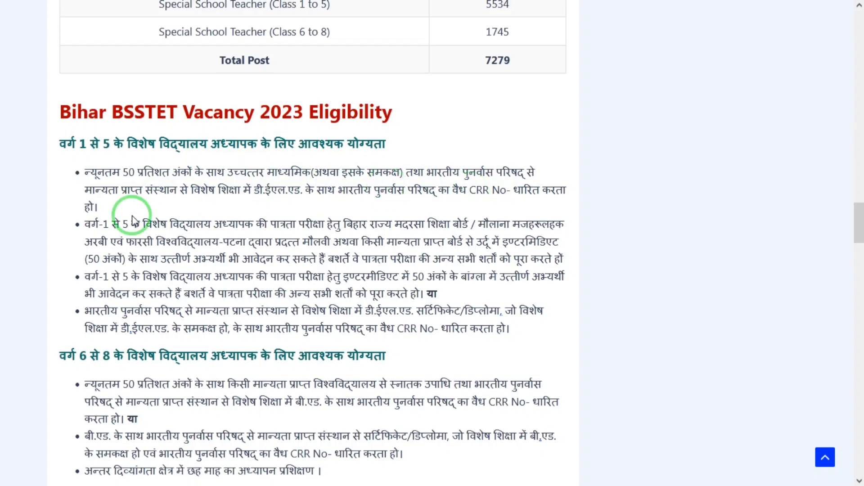
# Highlight the first Class 1–5 eligibility bullet, then scroll down to both papers' 150-mark tables
pyautogui.moveTo(89, 171); pyautogui.dragTo(149, 187)
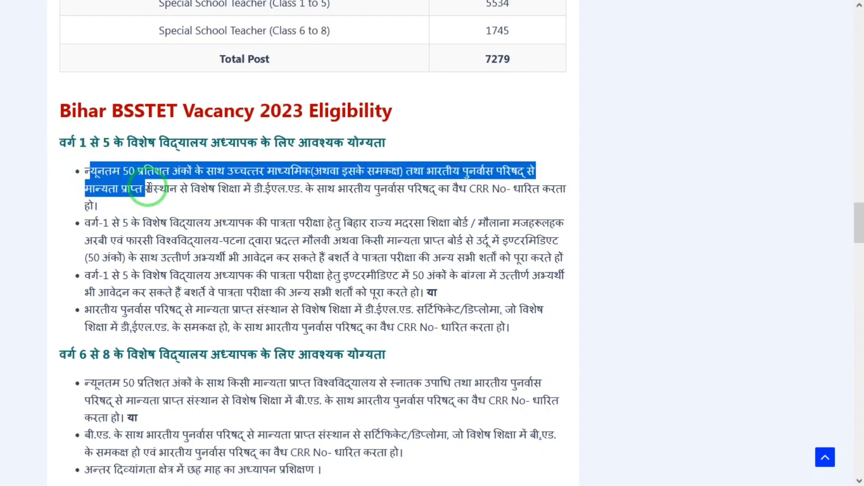
pyautogui.click(148, 187)
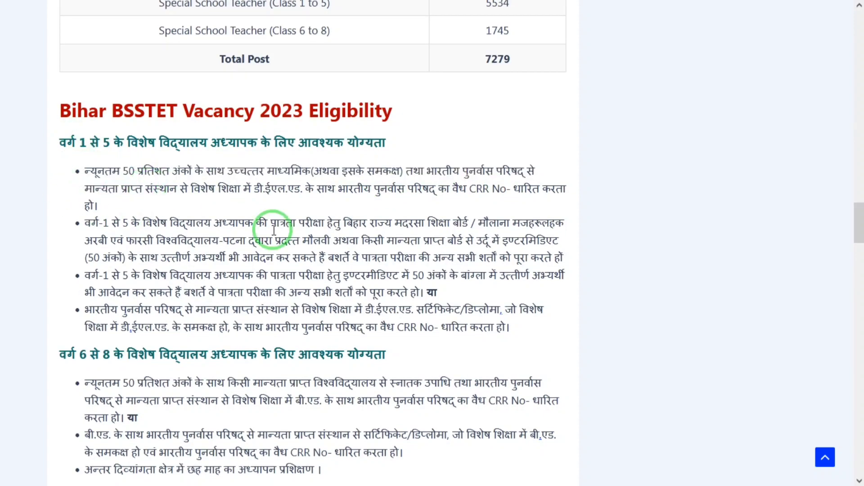
pyautogui.scroll(-3, 274, 230)
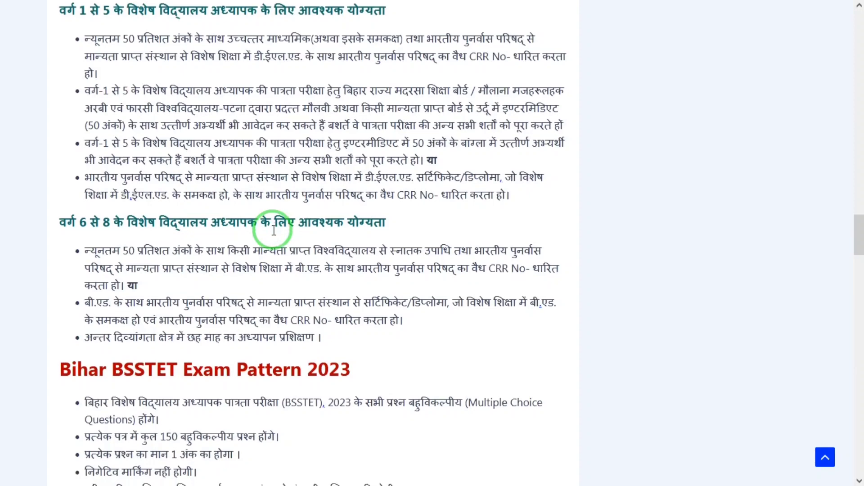
pyautogui.scroll(-1, 274, 230)
pyautogui.scroll(-1, 274, 230)
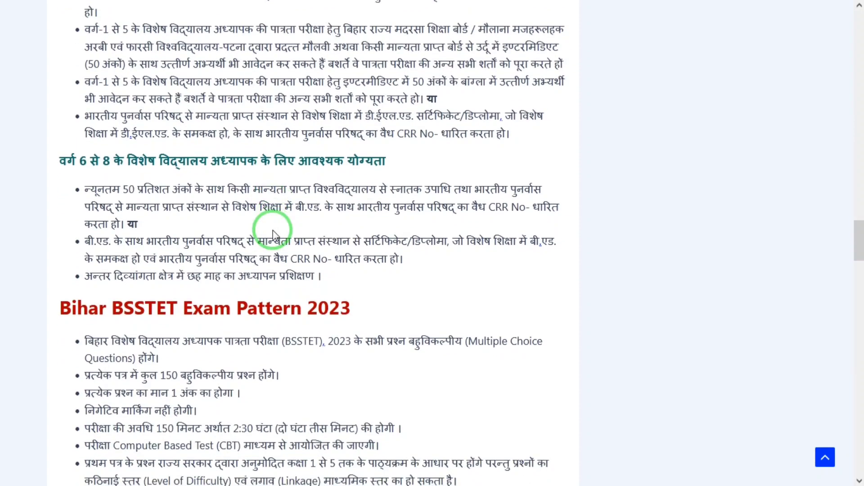
pyautogui.scroll(-1, 274, 232)
pyautogui.scroll(-3, 273, 230)
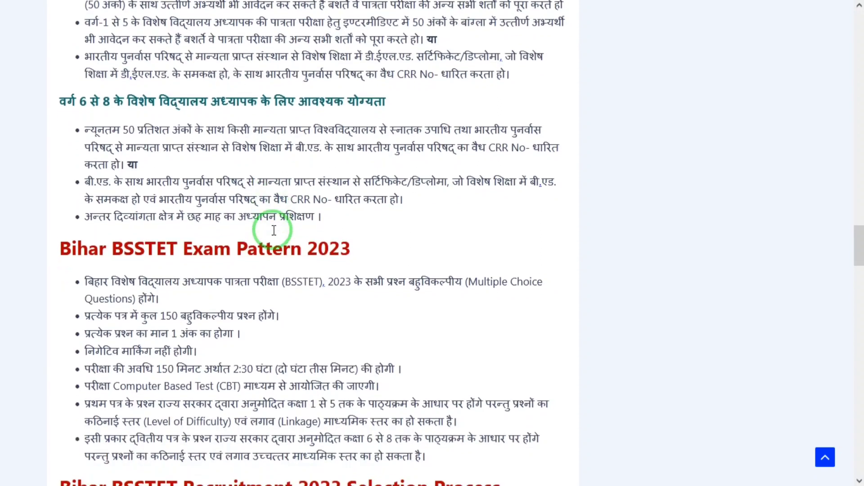
pyautogui.scroll(-3, 274, 233)
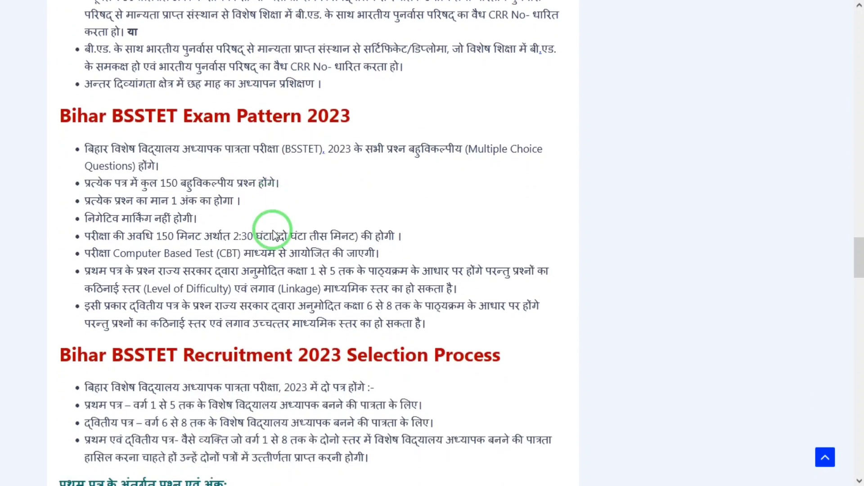
pyautogui.scroll(-1, 274, 231)
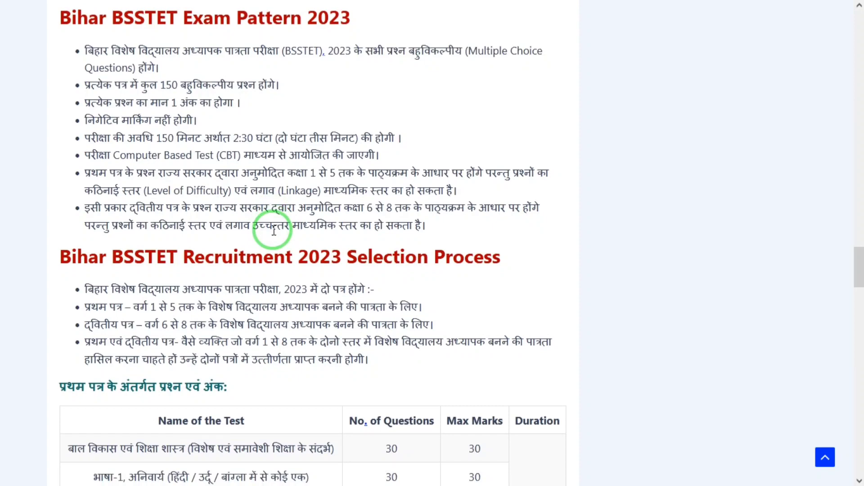
pyautogui.scroll(-3, 274, 232)
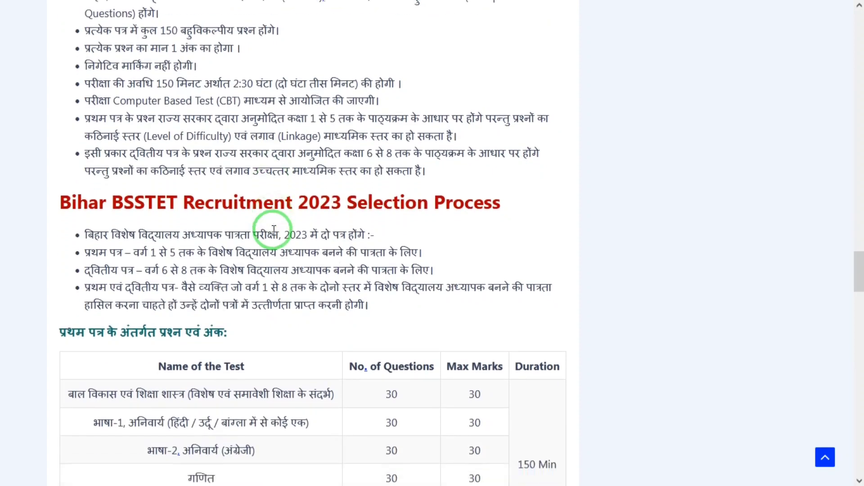
pyautogui.scroll(-3, 274, 231)
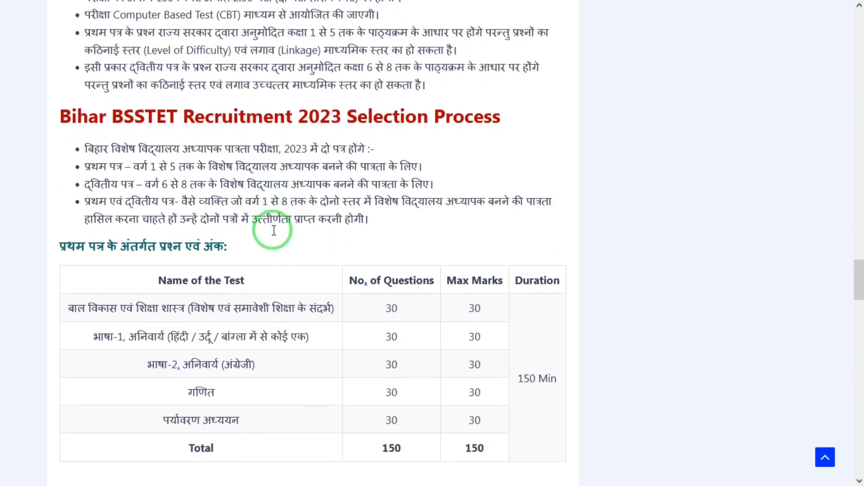
pyautogui.scroll(-4, 275, 235)
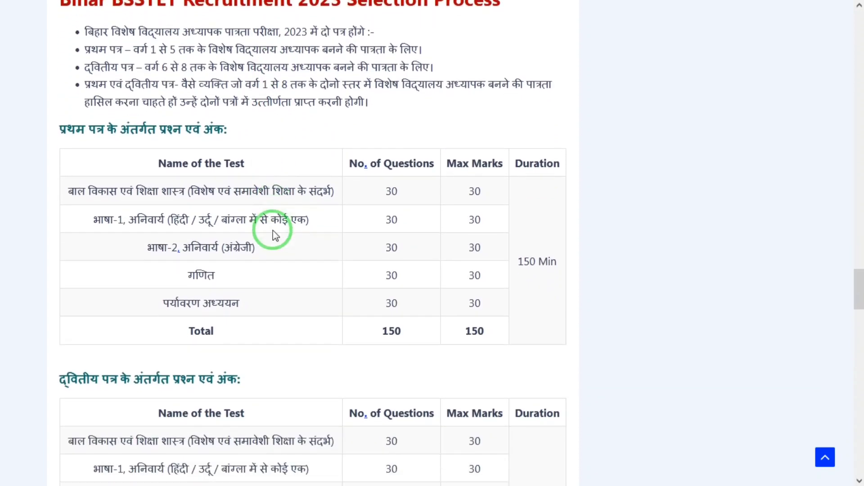
pyautogui.scroll(-3, 276, 235)
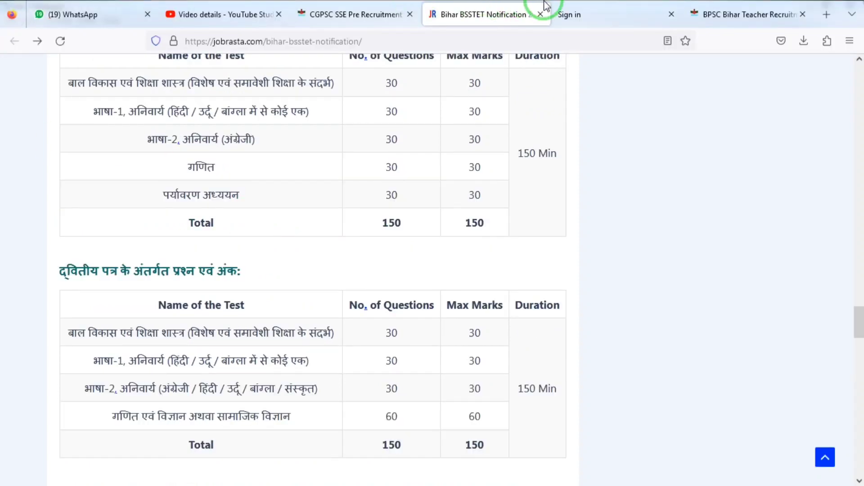
# Open the new-candidate sign-up form and enter the candidate's name in both Name and Confirm Name
pyautogui.click(580, 7)
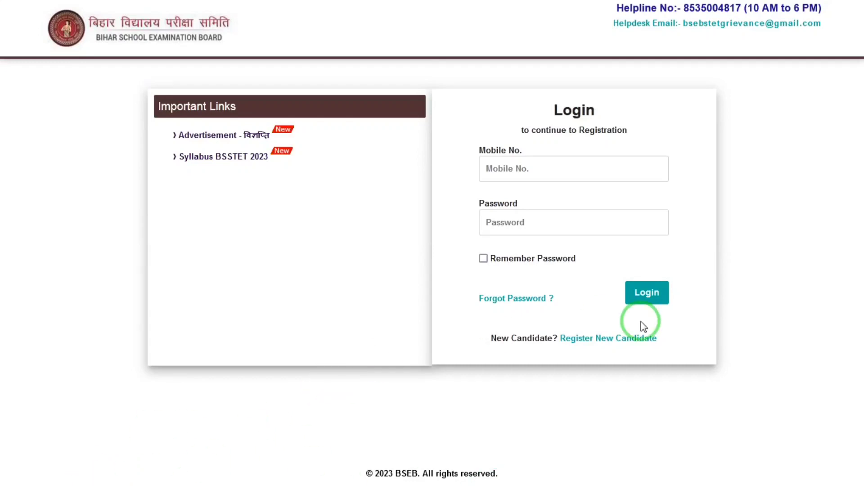
pyautogui.click(639, 344)
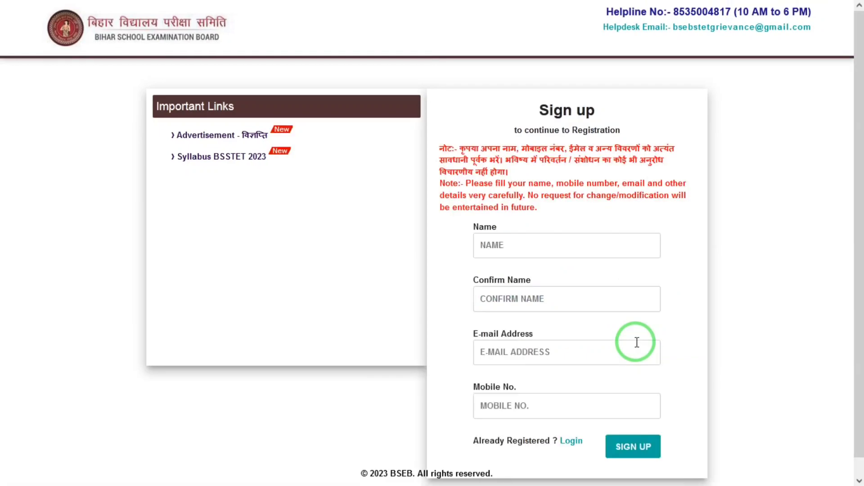
pyautogui.click(542, 243)
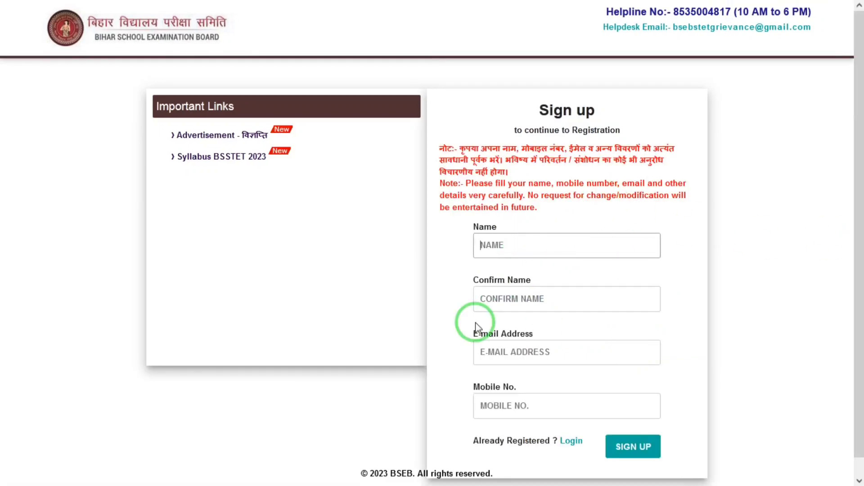
pyautogui.write('MAHEE')
pyautogui.press('Tab')
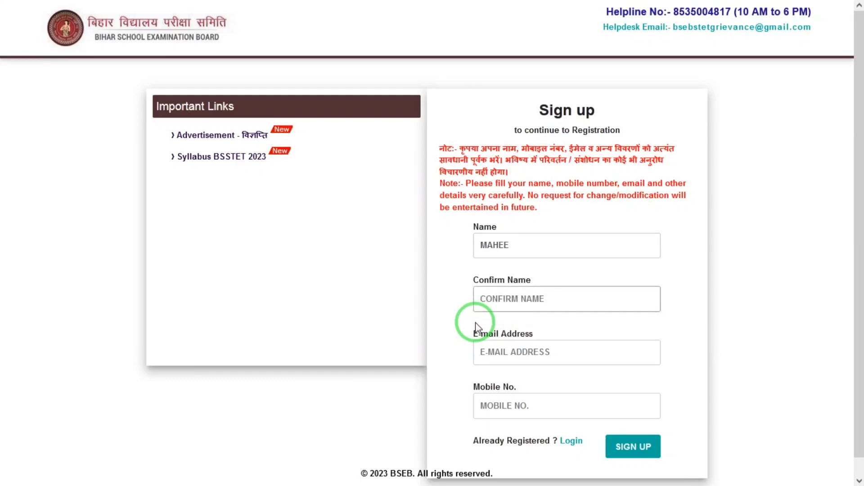
pyautogui.write('MAHEE')
pyautogui.press('Tab')
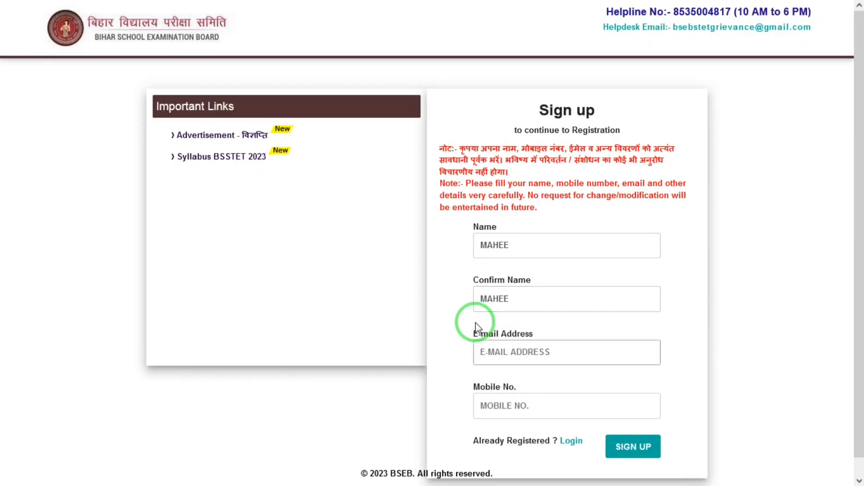
pyautogui.click(859, 312)
pyautogui.moveTo(859, 312); pyautogui.dragTo(859, 378)
# Sign up, keep BSEB unique ID as NO, and choose district OTHER STATE (99) and HINDI medium
pyautogui.click(633, 429)
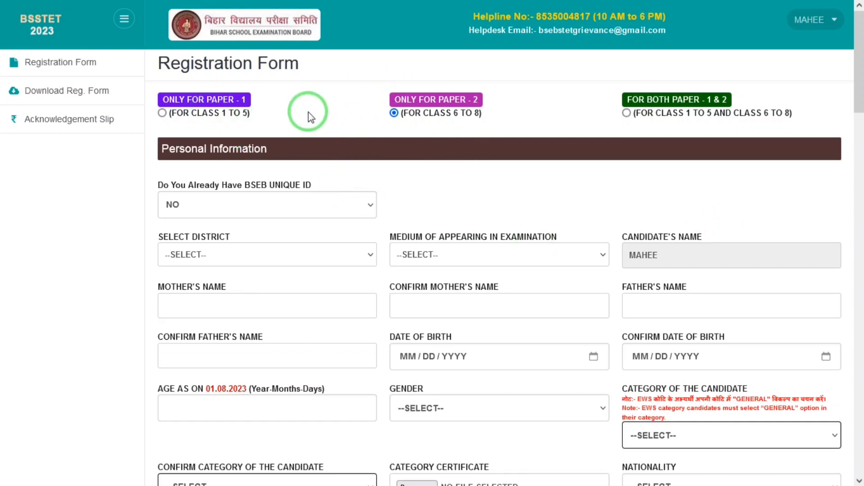
pyautogui.click(251, 205)
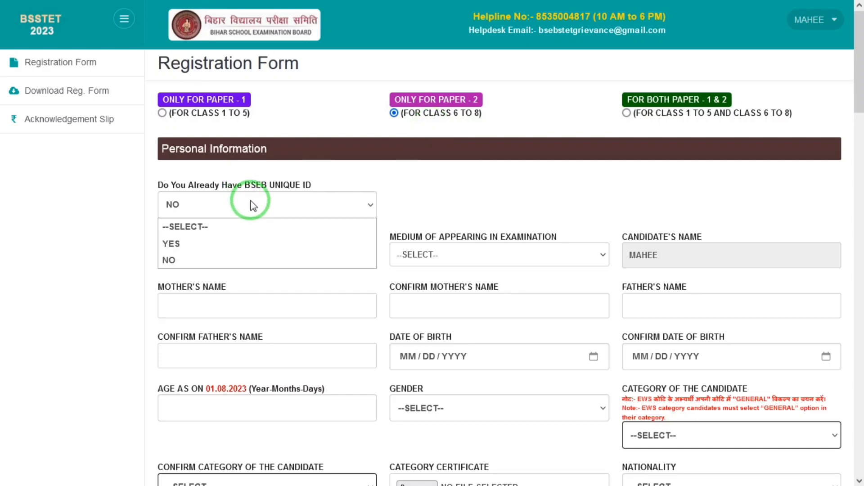
pyautogui.click(304, 185)
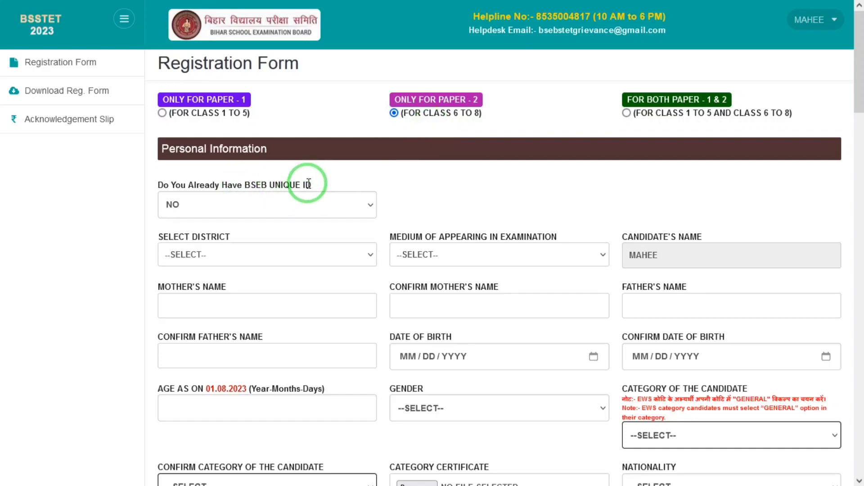
pyautogui.click(268, 259)
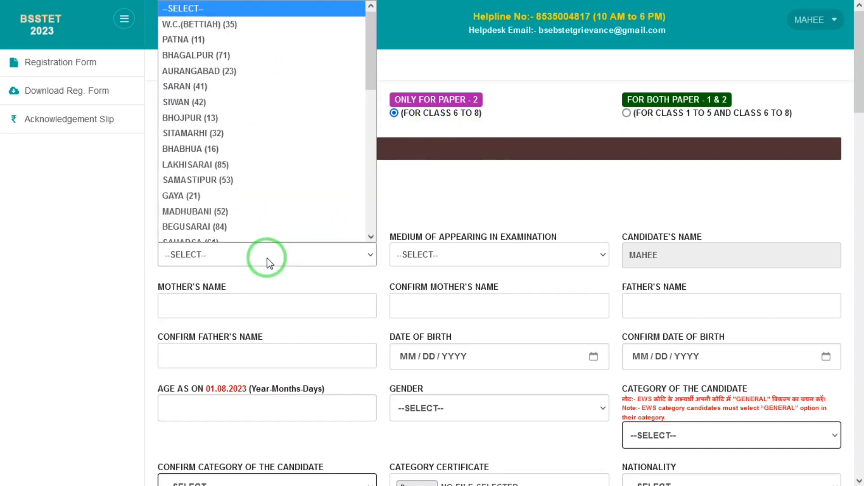
pyautogui.press('Down')
pyautogui.press('Down')
pyautogui.press('Down')
pyautogui.press('Down')
pyautogui.press('Down')
pyautogui.press('Down')
pyautogui.press('Down')
pyautogui.press('Down')
pyautogui.press('Down')
pyautogui.press('Down')
pyautogui.press('Down')
pyautogui.press('Down')
pyautogui.press('Down')
pyautogui.press('Down')
pyautogui.press('Down')
pyautogui.press('Down')
pyautogui.press('Down')
pyautogui.press('Down')
pyautogui.press('Down')
pyautogui.press('Down')
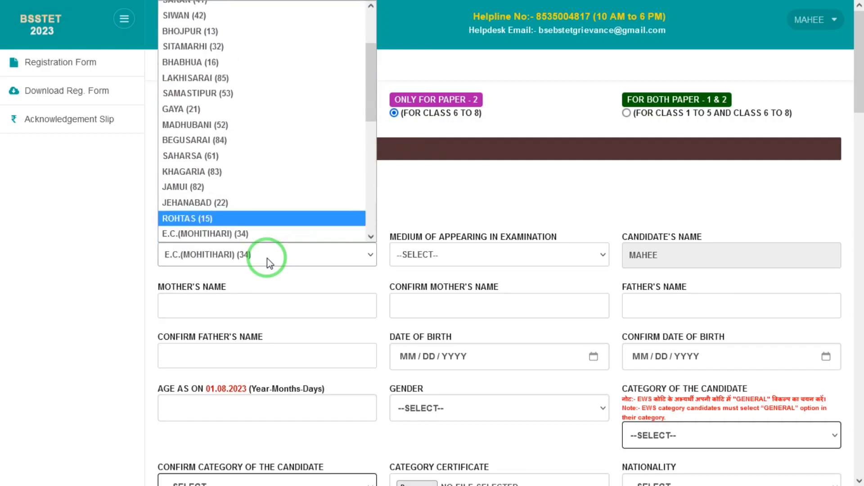
pyautogui.press('Down')
pyautogui.press('Down')
pyautogui.press('Down')
pyautogui.press('Down')
pyautogui.press('Return')
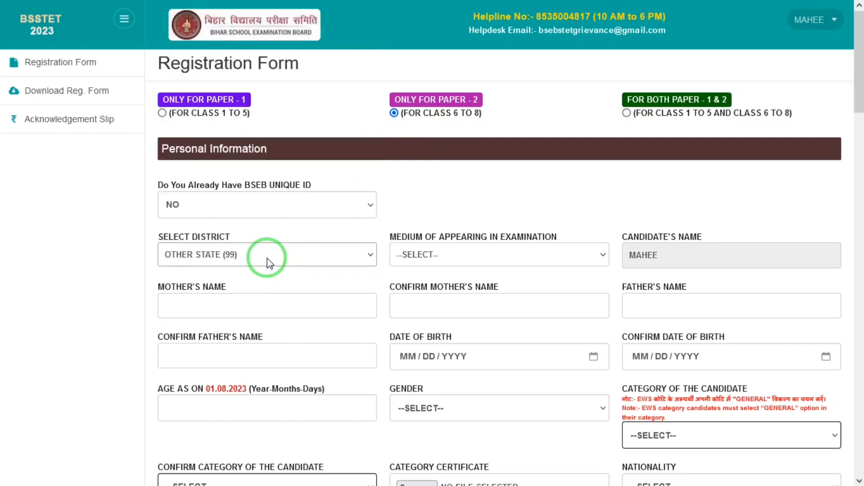
pyautogui.click(441, 264)
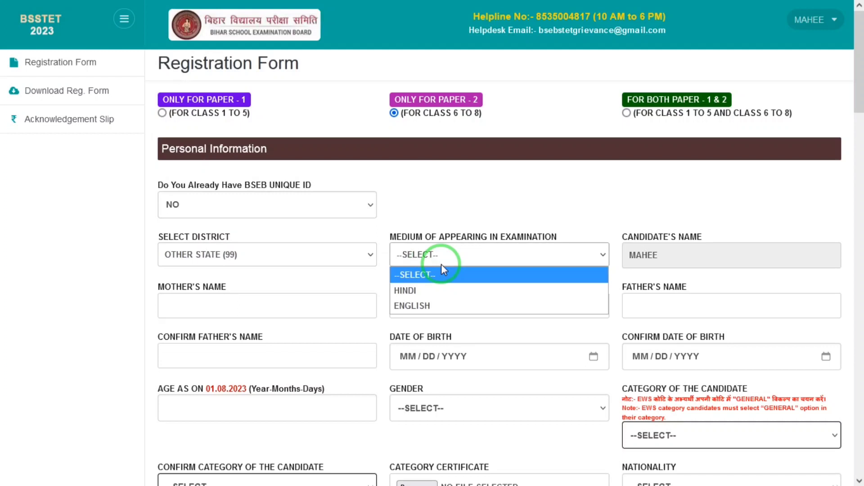
pyautogui.click(415, 291)
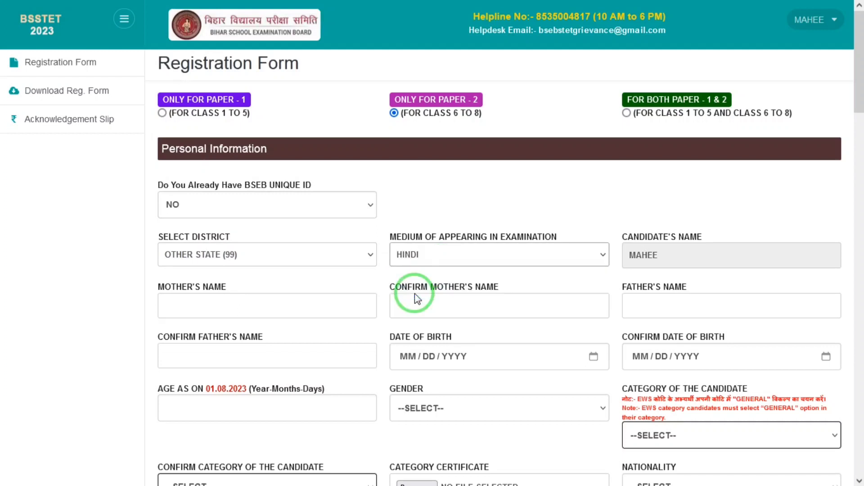
# Enter and confirm the mother's and father's names, and date of birth 01/01/2000 twice
pyautogui.click(228, 298)
pyautogui.write('KUD')
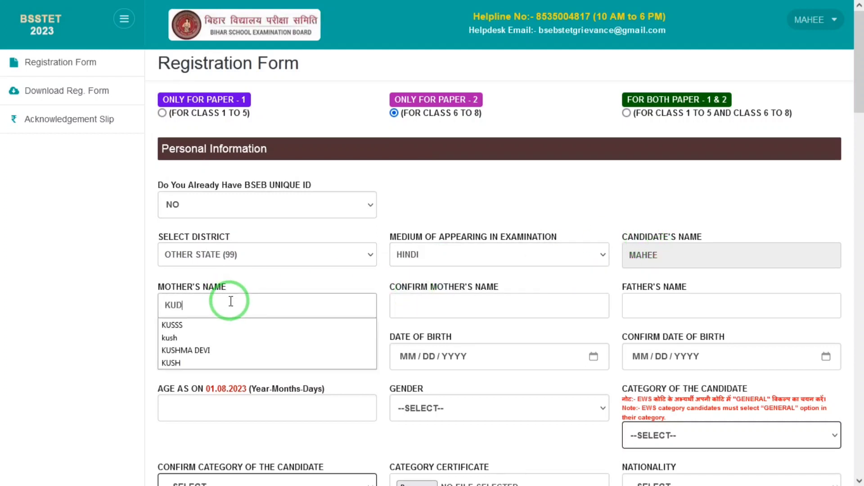
pyautogui.write('D')
pyautogui.click(425, 304)
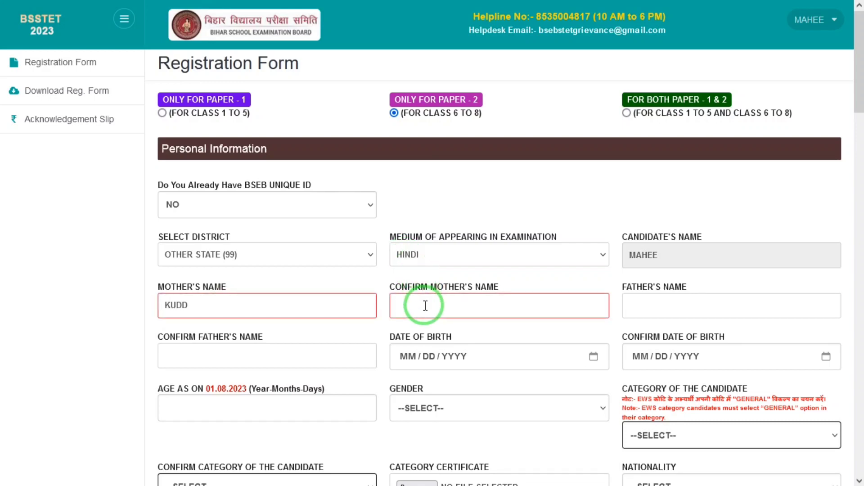
pyautogui.write('KUDD')
pyautogui.click(665, 304)
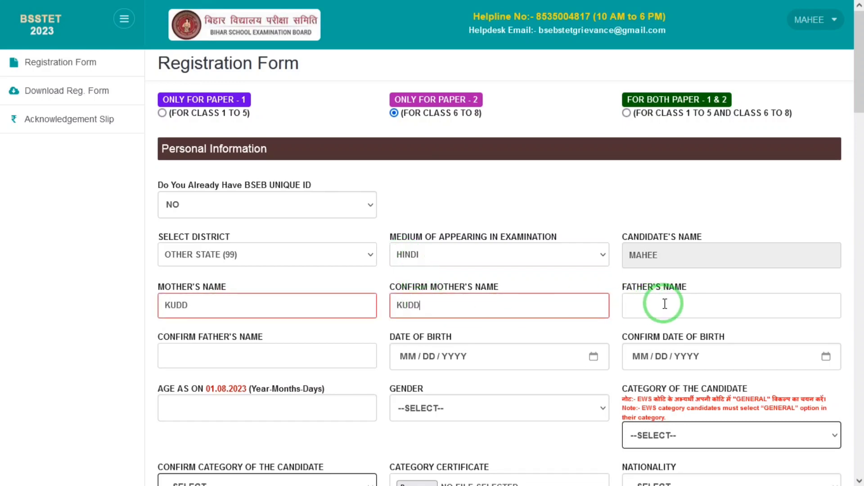
pyautogui.write('RAAM')
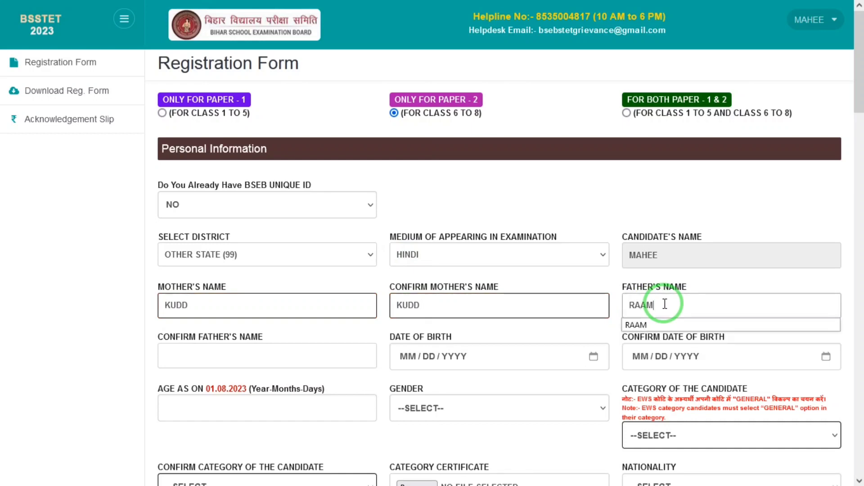
pyautogui.press('Tab')
pyautogui.write('RAAM')
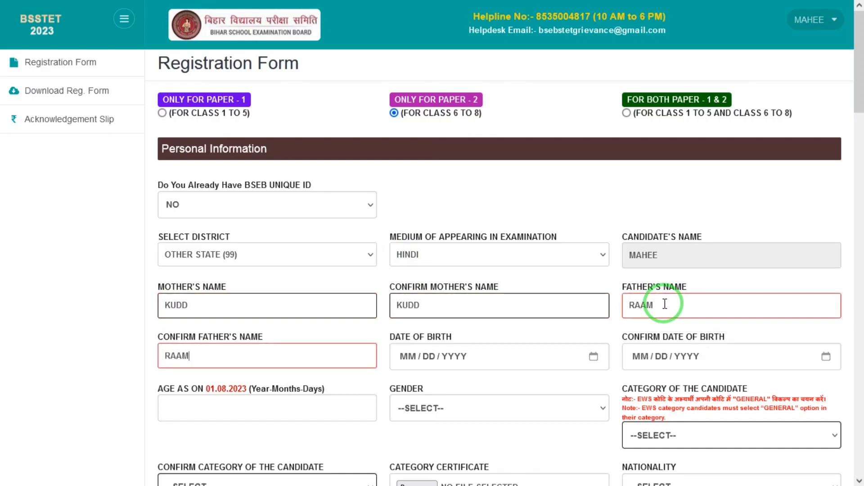
pyautogui.press('Tab')
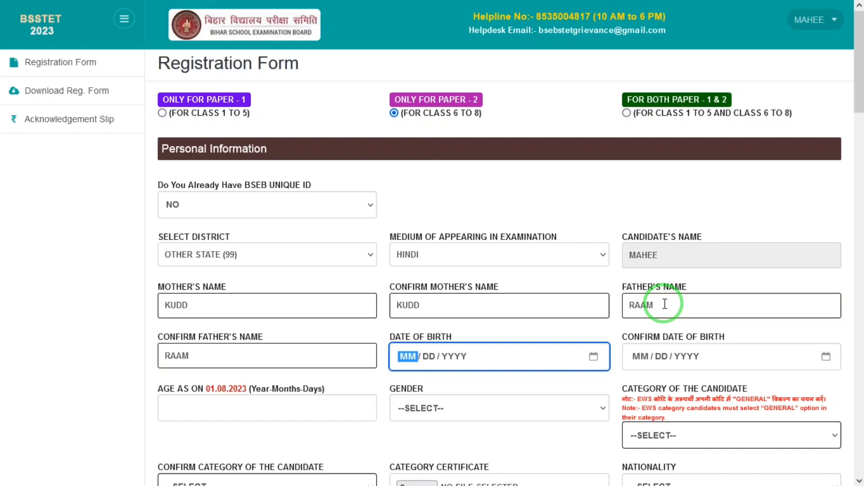
pyautogui.write('01 / 01 / ')
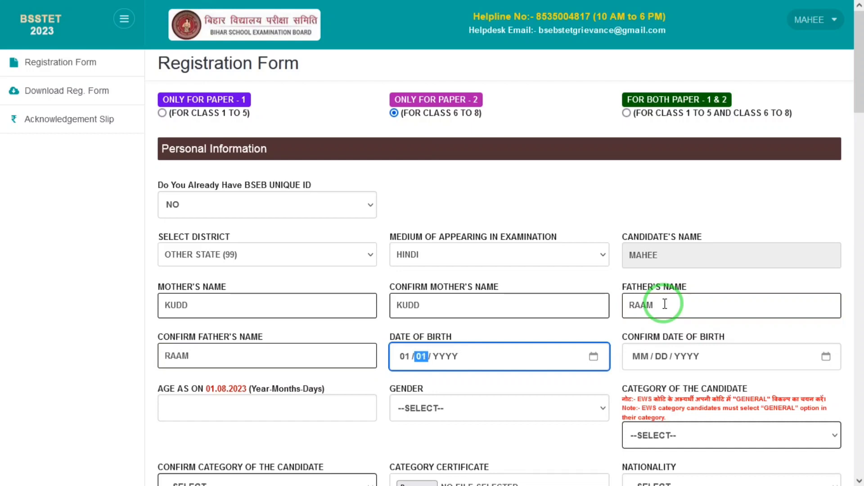
pyautogui.write('2000')
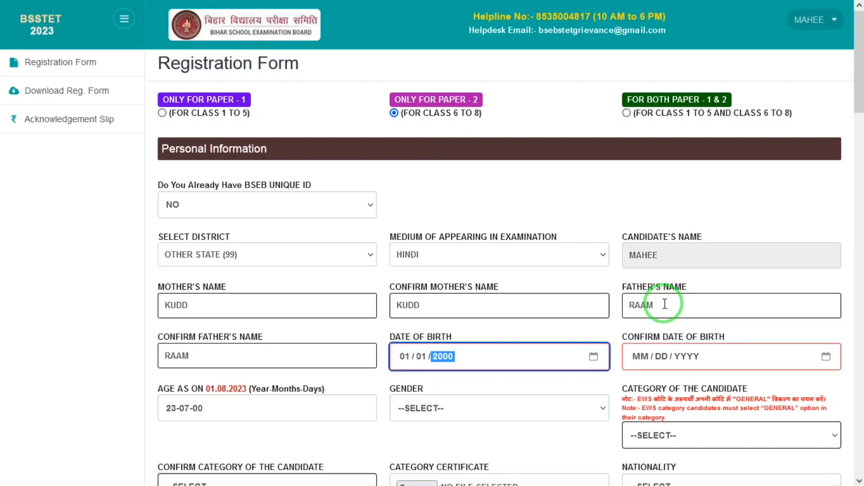
pyautogui.click(645, 358)
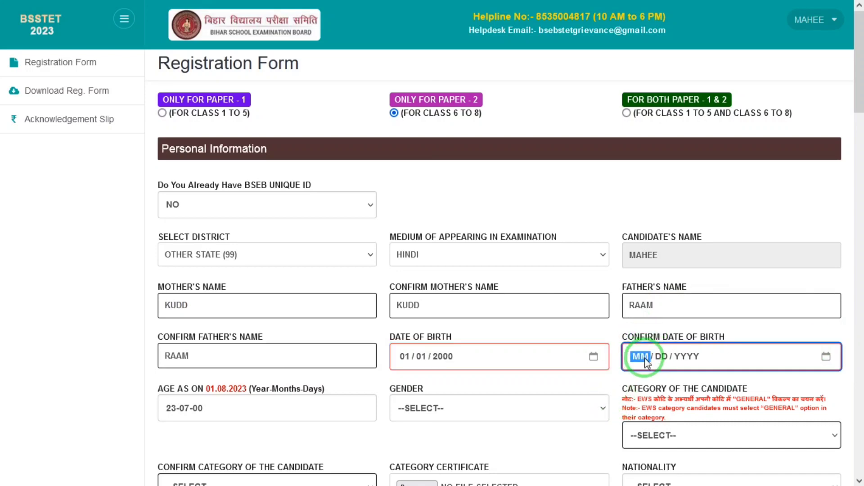
pyautogui.write('01 / 01 / 2000')
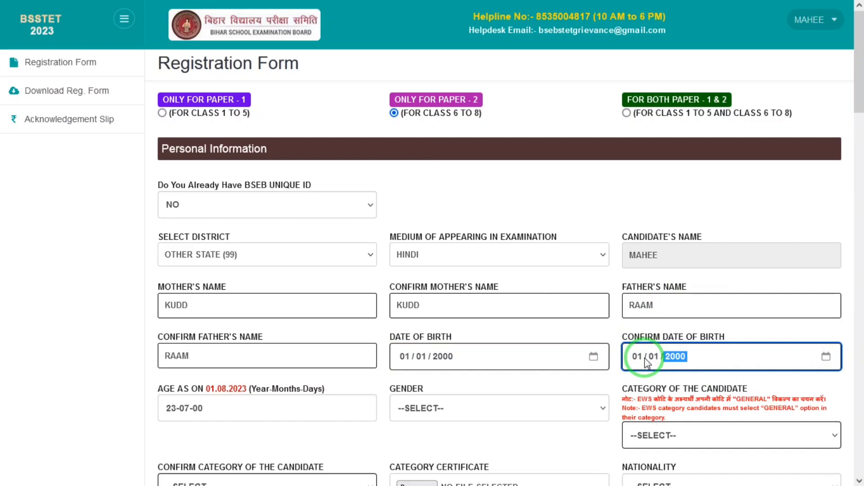
# Set category to SC, nationality to INDIAN, and differently abled to NO
pyautogui.moveTo(859, 90); pyautogui.dragTo(858, 186)
pyautogui.click(313, 90)
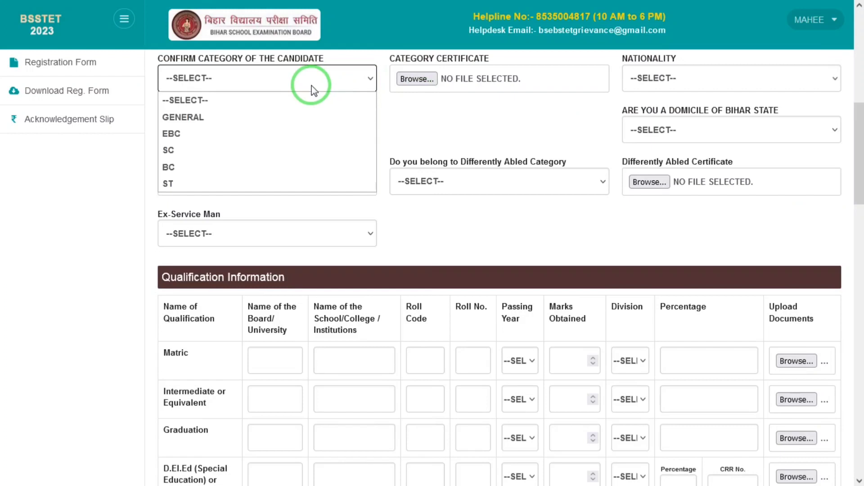
pyautogui.click(215, 117)
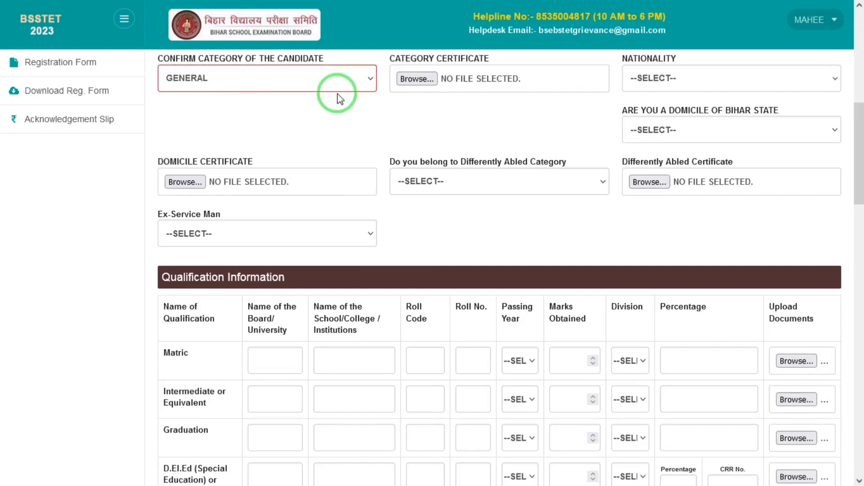
pyautogui.click(347, 86)
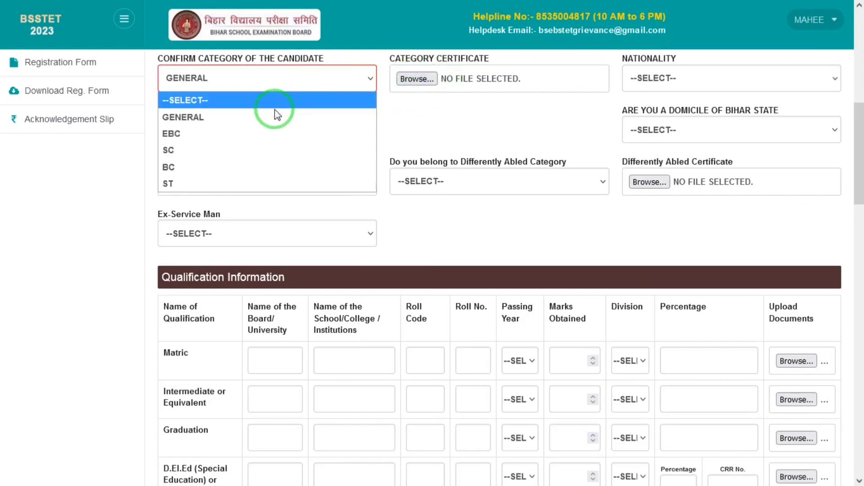
pyautogui.click(455, 121)
pyautogui.press('s')
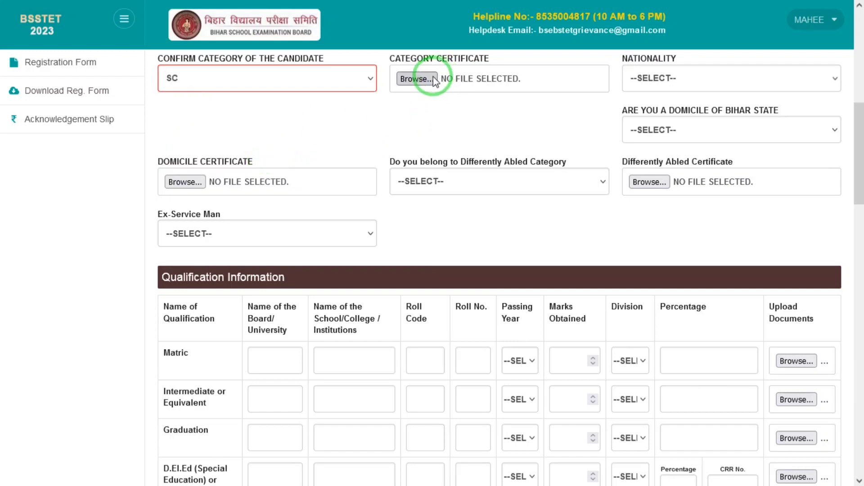
pyautogui.click(704, 74)
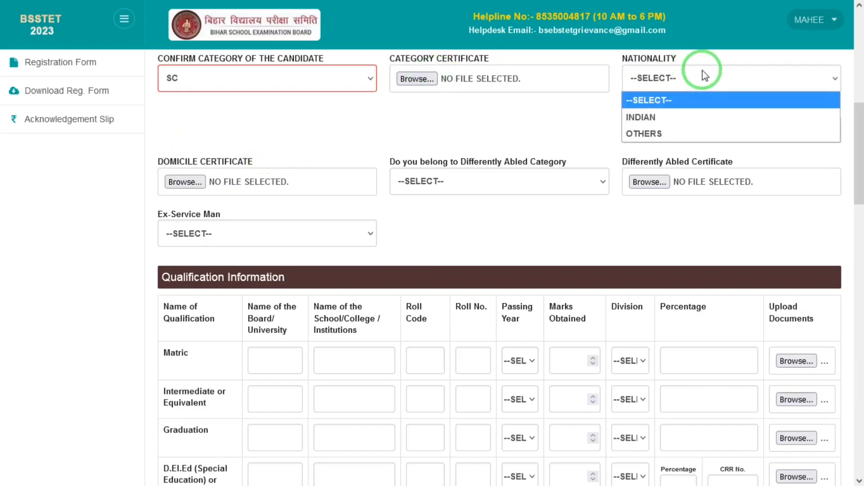
pyautogui.click(648, 112)
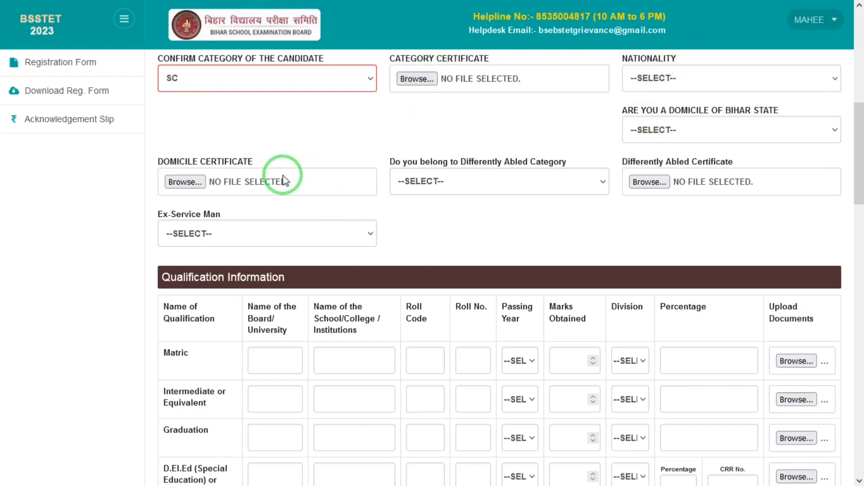
pyautogui.click(468, 182)
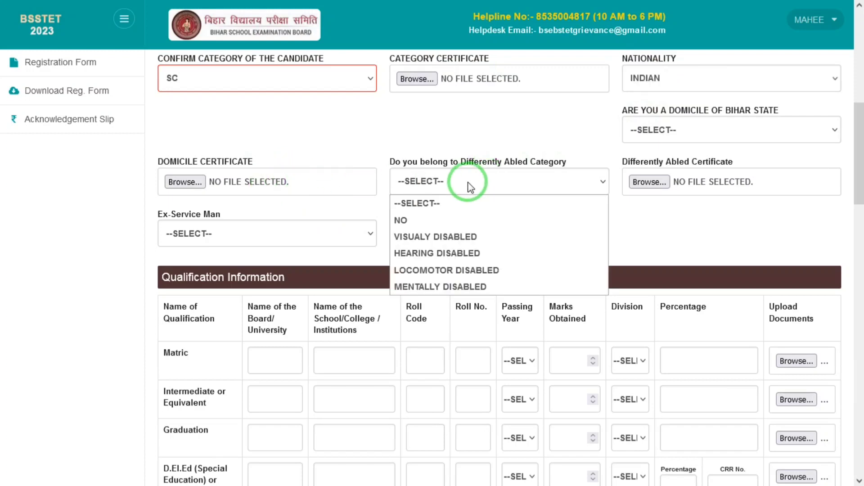
pyautogui.click(415, 221)
# Answer NO for Ex-Service Man and leave Domicile of Bihar set to NO
pyautogui.click(677, 183)
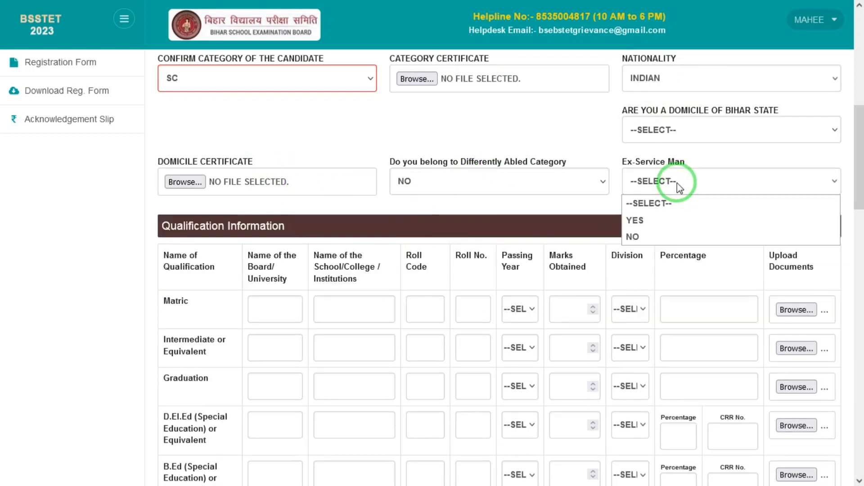
pyautogui.click(685, 133)
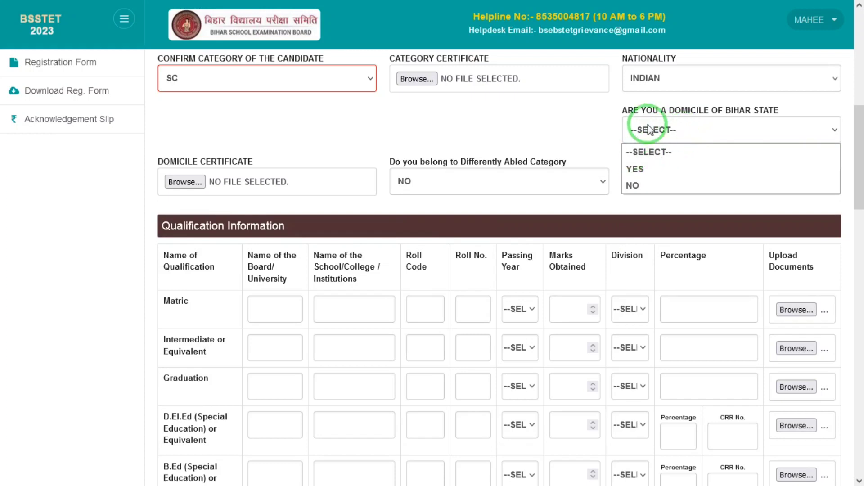
pyautogui.click(651, 183)
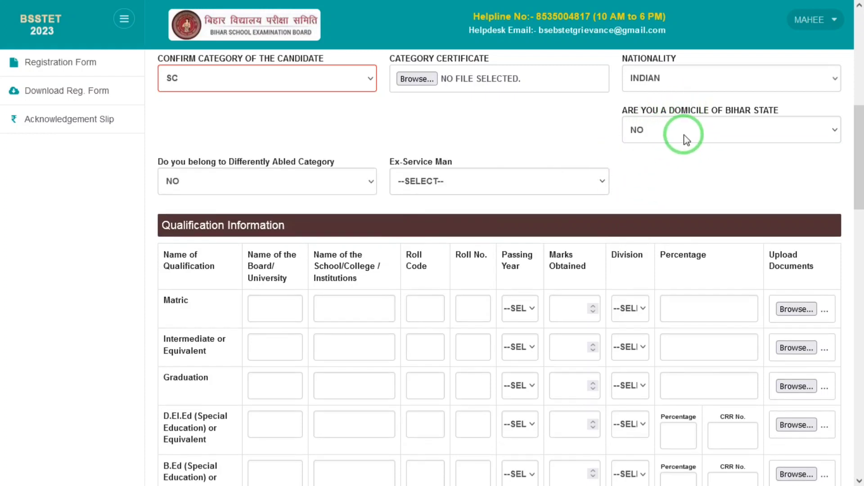
pyautogui.click(525, 180)
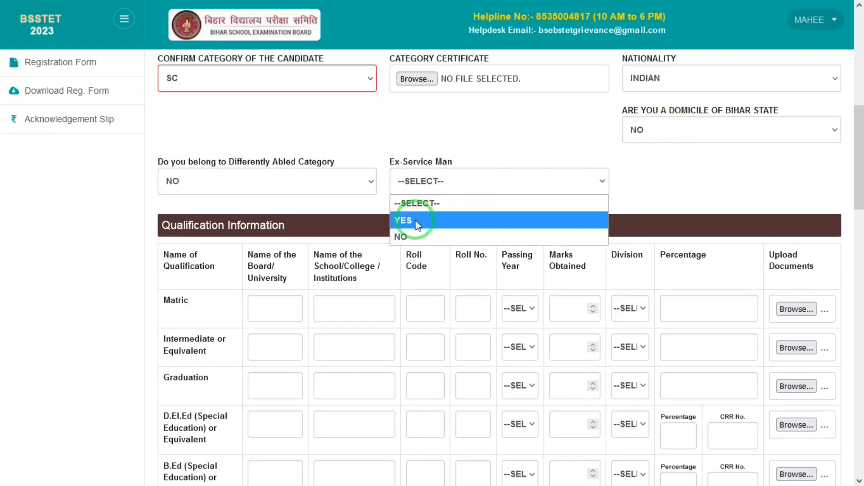
pyautogui.click(415, 237)
pyautogui.scroll(-1, 855, 180)
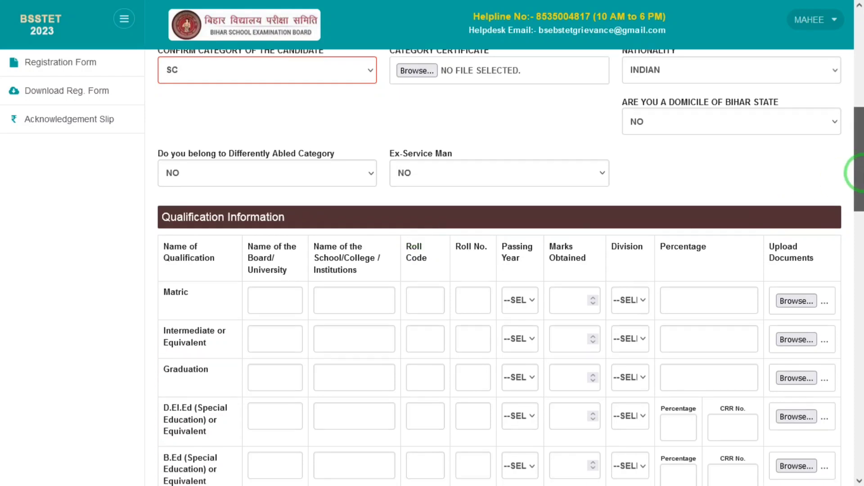
pyautogui.click(654, 113)
pyautogui.click(636, 153)
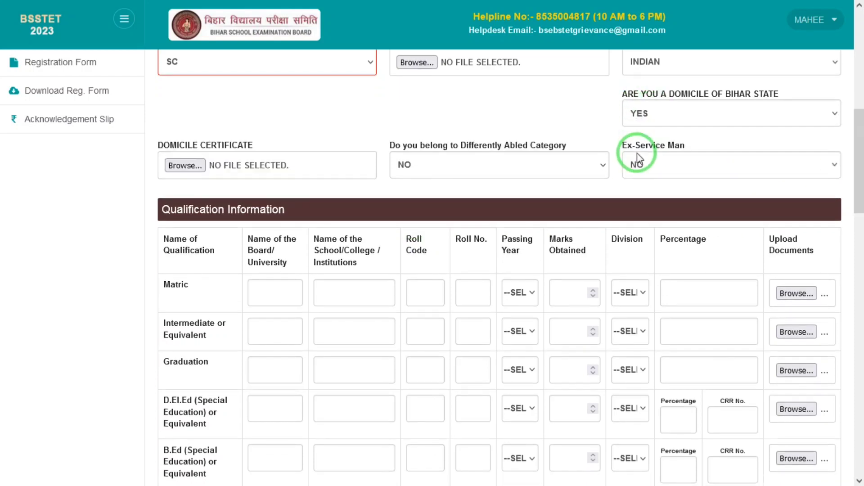
pyautogui.click(687, 109)
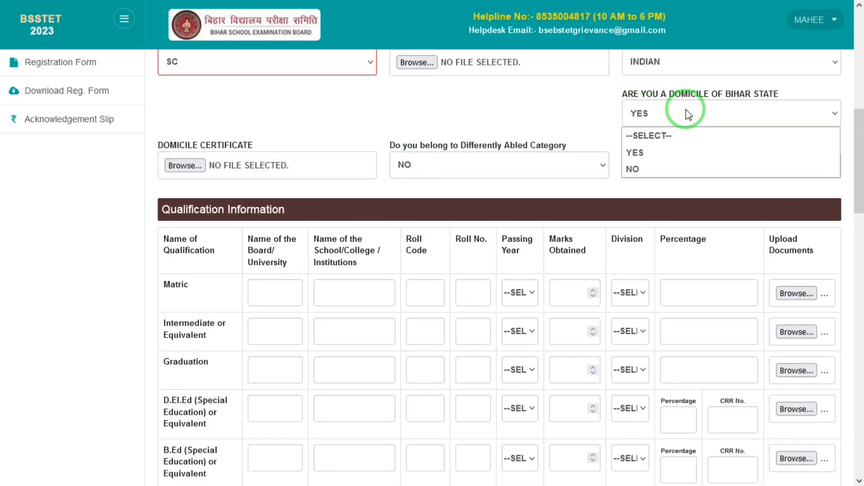
pyautogui.click(653, 175)
pyautogui.scroll(-4, 849, 212)
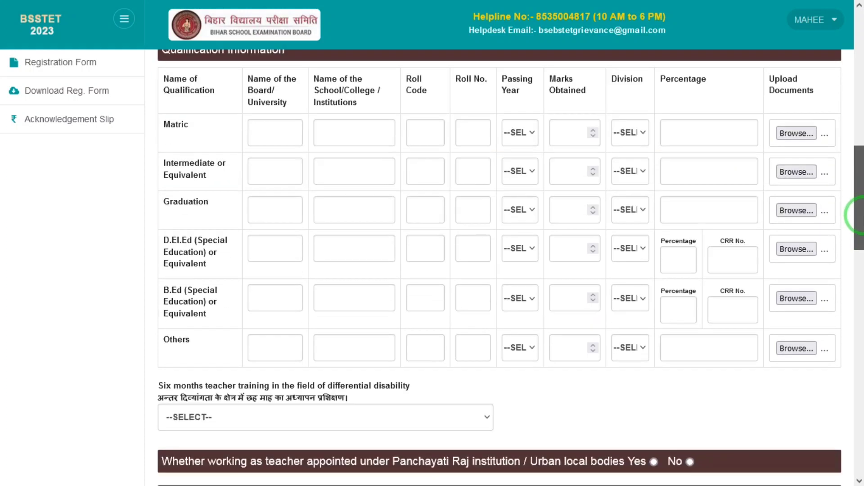
# Fill the Matric row: board UP, school JANTA, passed 2013, 888 marks, 1st division, 88 percent
pyautogui.click(282, 126)
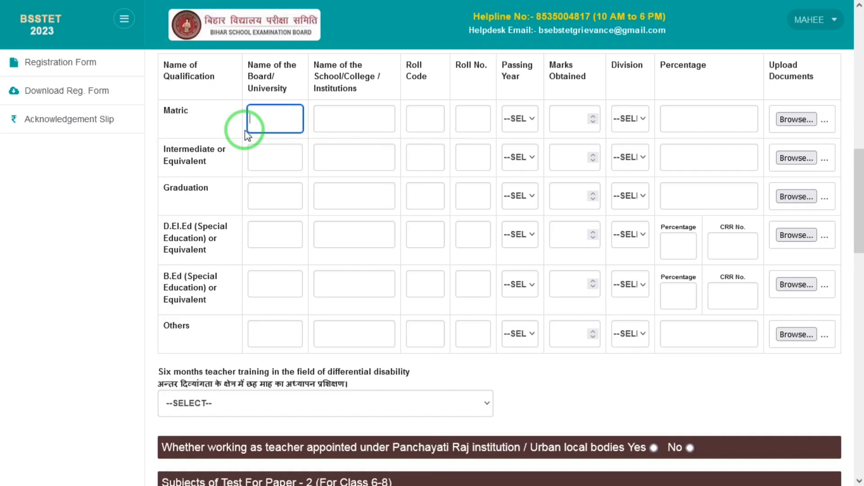
pyautogui.write('UP')
pyautogui.press('Tab')
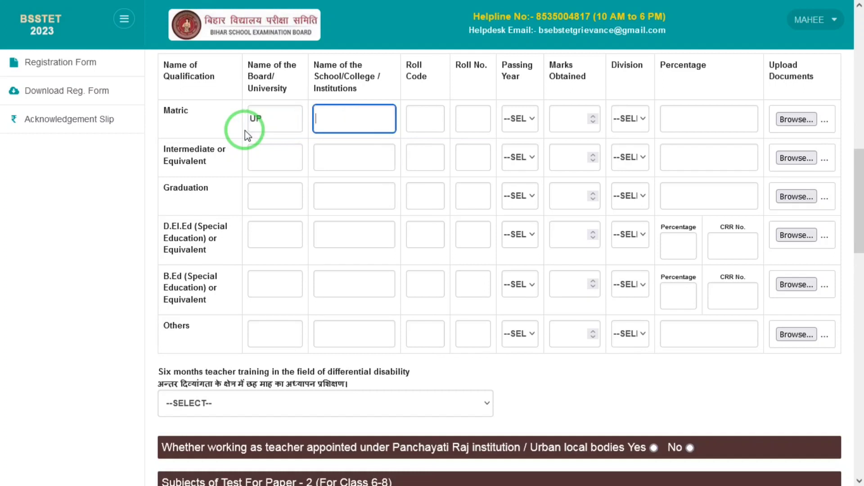
pyautogui.write('JANTA')
pyautogui.press('Tab')
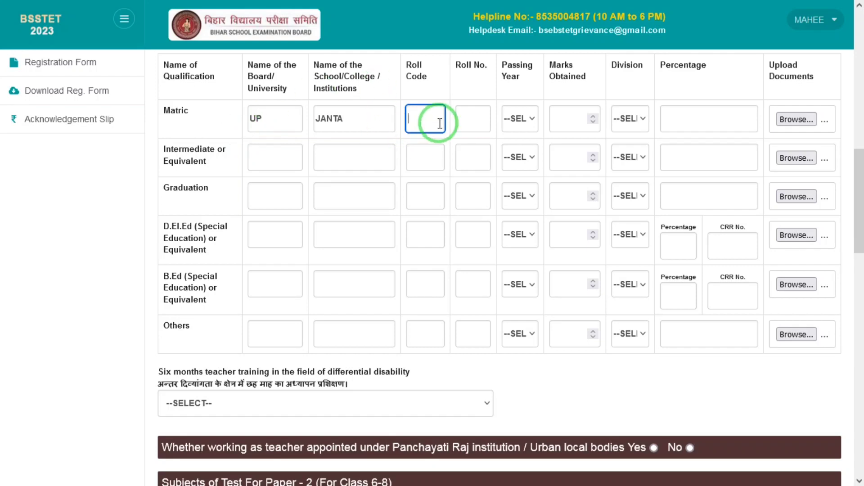
pyautogui.click(478, 118)
pyautogui.click(530, 124)
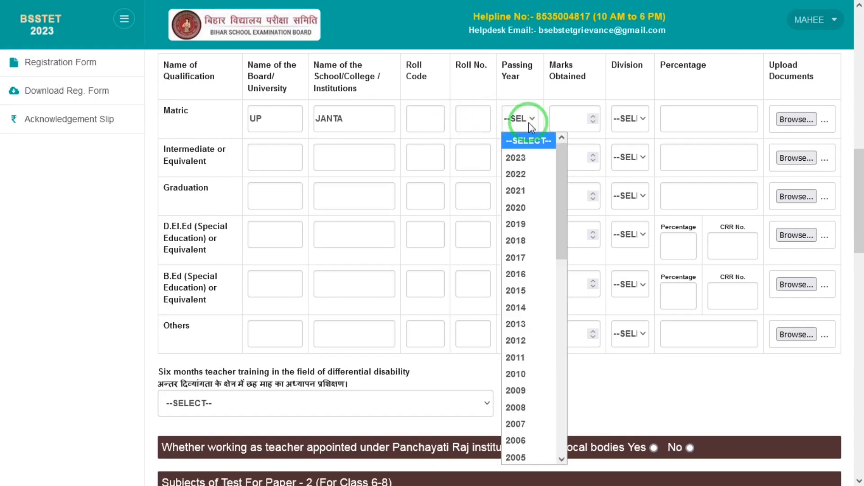
pyautogui.press('Down')
pyautogui.press('Down')
pyautogui.press('Down')
pyautogui.press('Down')
pyautogui.press('Down')
pyautogui.press('Down')
pyautogui.press('Down')
pyautogui.press('Down')
pyautogui.press('Down')
pyautogui.press('Down')
pyautogui.press('Down')
pyautogui.press('Return')
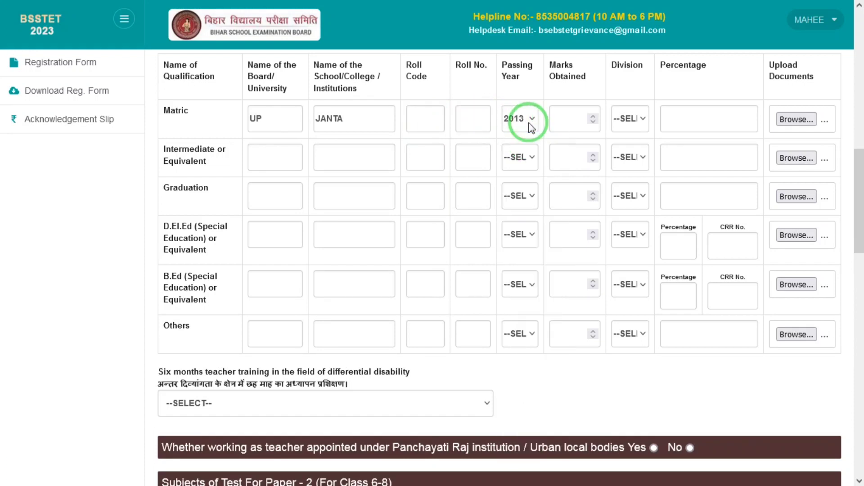
pyautogui.click(557, 125)
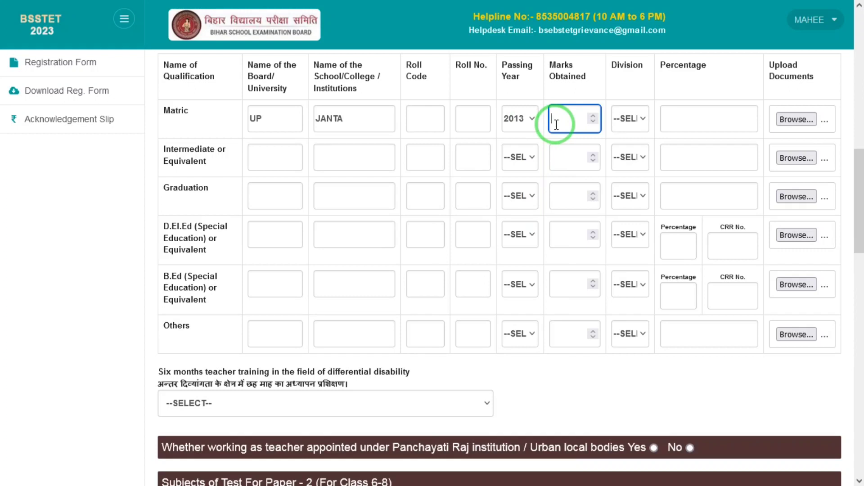
pyautogui.write('888')
pyautogui.click(627, 118)
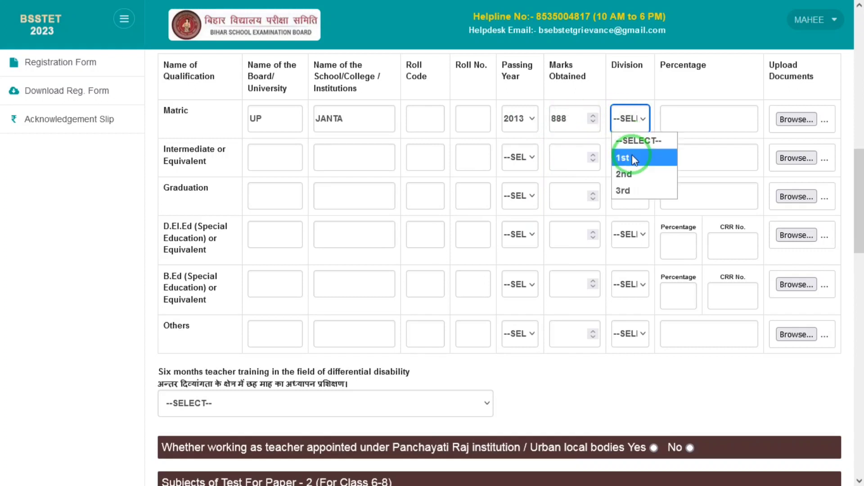
pyautogui.click(632, 157)
pyautogui.click(703, 118)
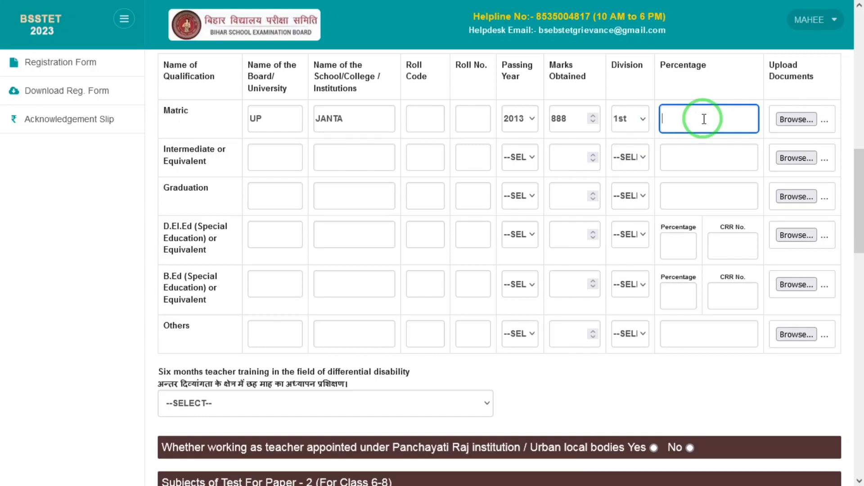
pyautogui.press('Tab')
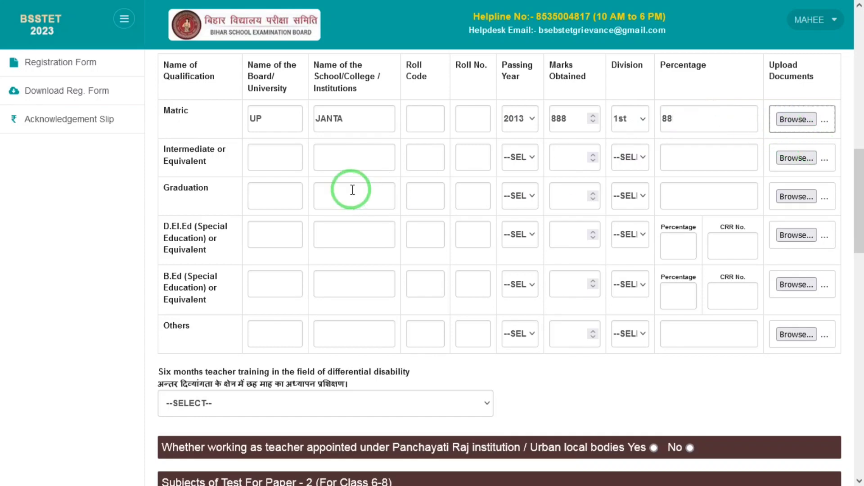
# Fill the Intermediate row: board UP, school JANTA, passed 2015, 999 marks, 1st division, 98 percent
pyautogui.click(272, 165)
pyautogui.write('UP')
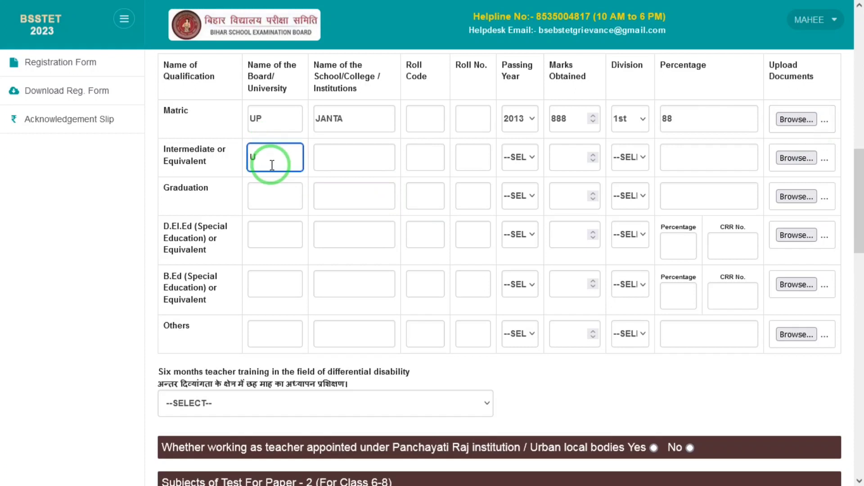
pyautogui.press('Tab')
pyautogui.write('JANTA')
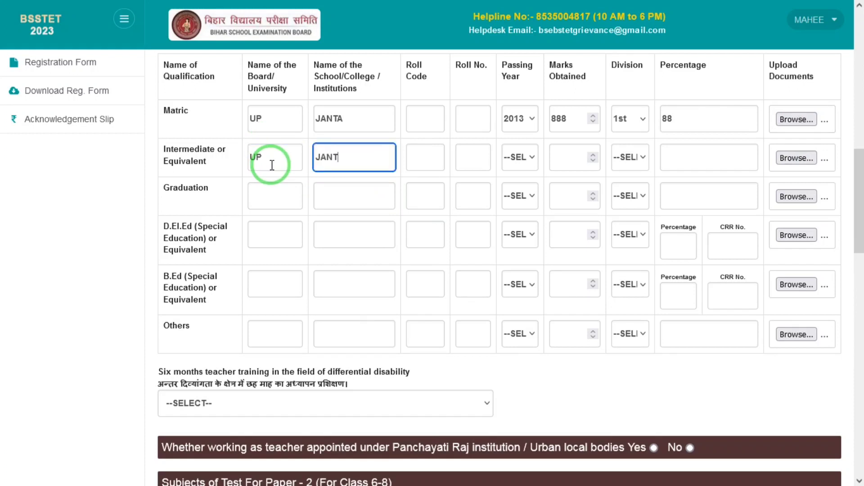
pyautogui.press('Tab')
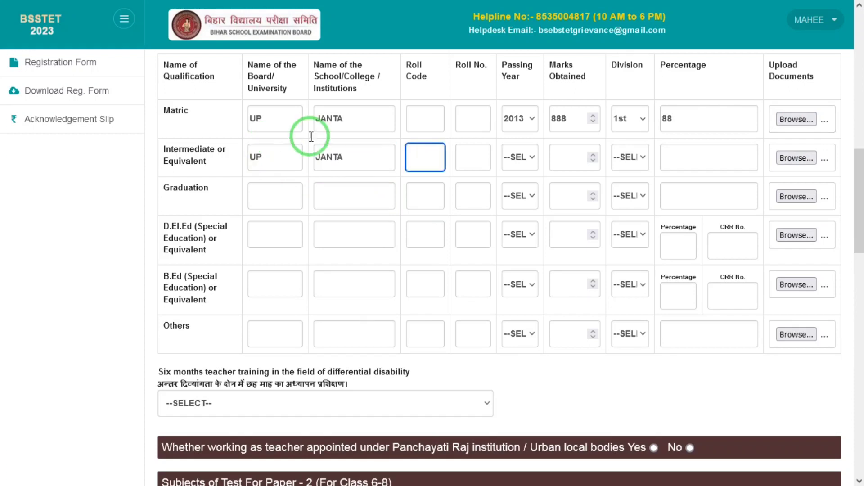
pyautogui.click(474, 165)
pyautogui.click(513, 163)
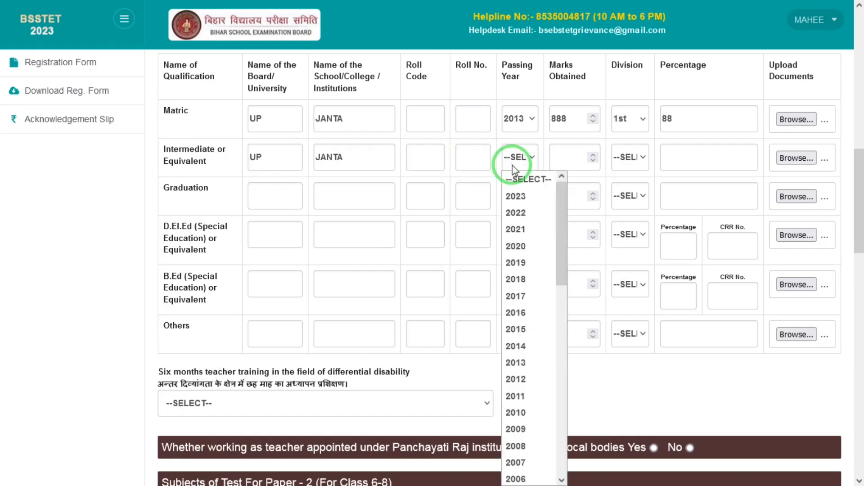
pyautogui.press('Down')
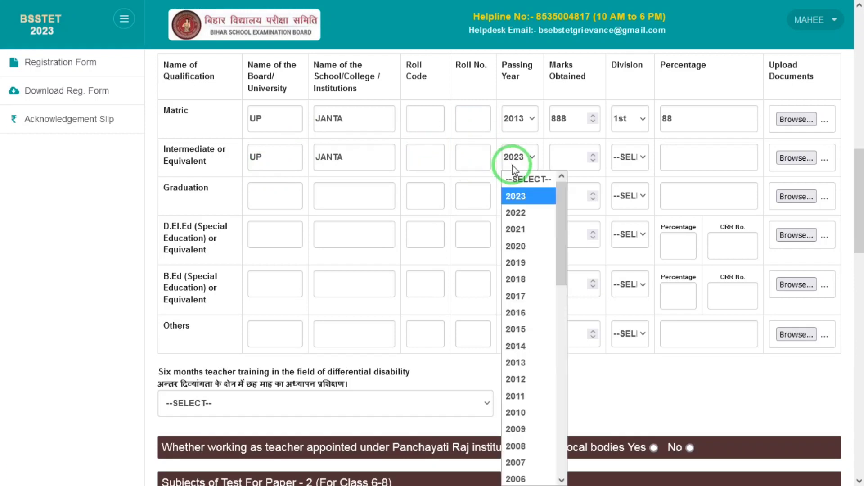
pyautogui.press('Down')
pyautogui.press('Down')
pyautogui.press('Down')
pyautogui.press('Down')
pyautogui.press('Down')
pyautogui.press('Down')
pyautogui.press('Down')
pyautogui.press('Down')
pyautogui.press('Tab')
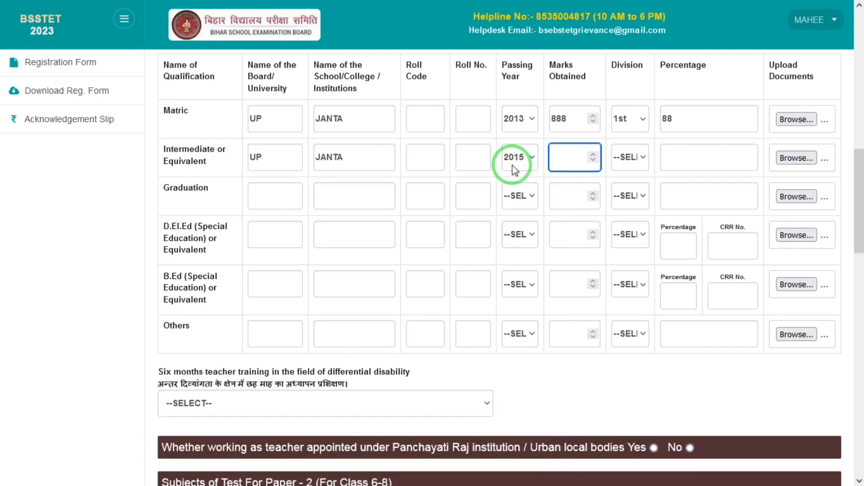
pyautogui.write('999')
pyautogui.press('Tab')
pyautogui.press('Down')
pyautogui.press('Tab')
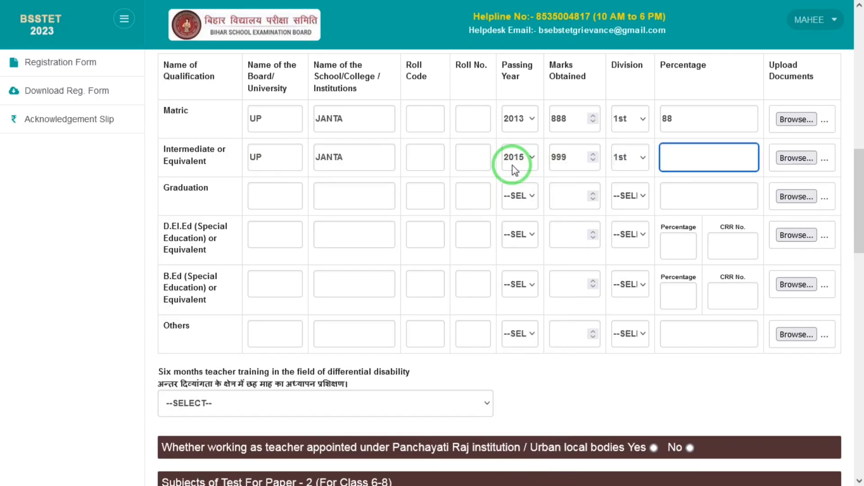
pyautogui.write('98')
pyautogui.press('Tab')
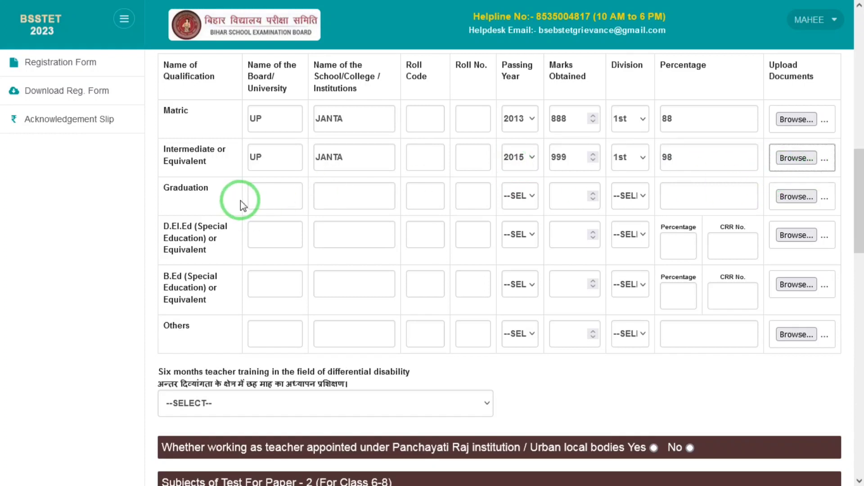
# Enter Graduation board DRBRAU AGRA, school OASIAS, year 2018, 8000 marks, 1st division, 80 percent
pyautogui.click(275, 197)
pyautogui.write('DR')
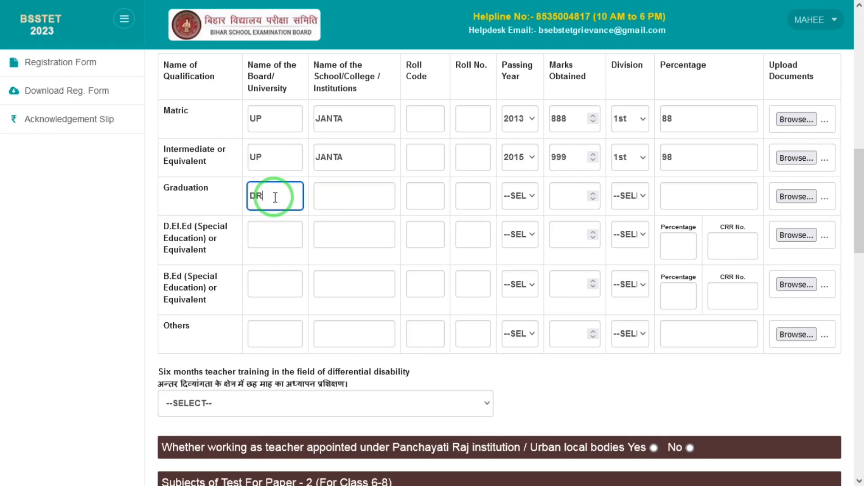
pyautogui.write('BRAU AGRA')
pyautogui.press('Tab')
pyautogui.write('OASIAS')
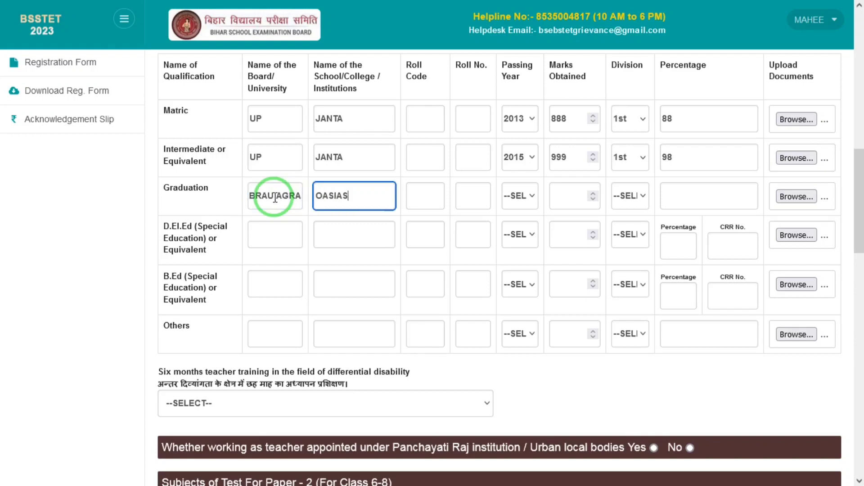
pyautogui.press('Tab')
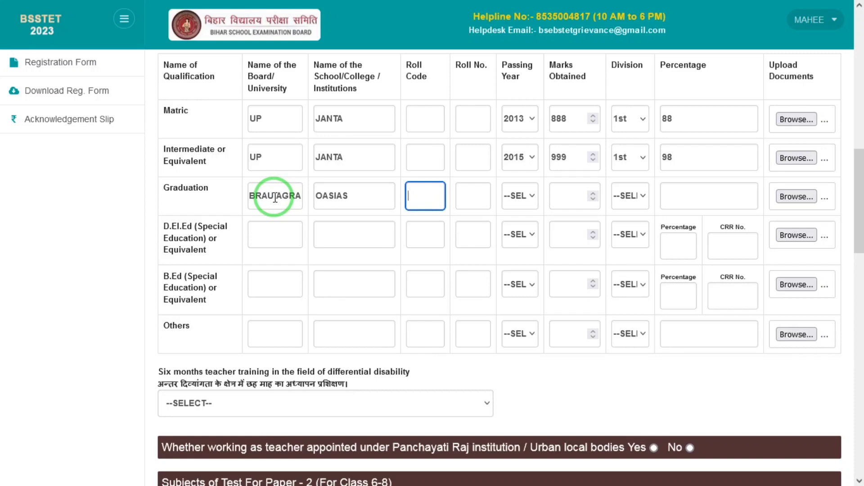
pyautogui.click(513, 205)
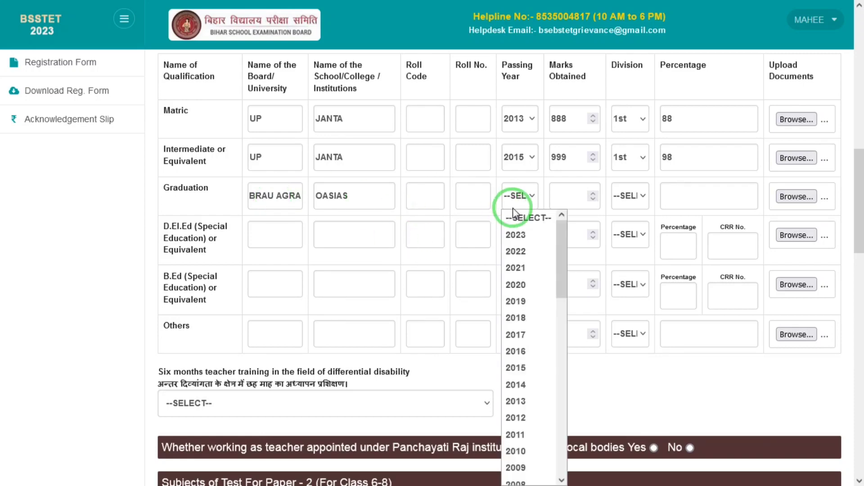
pyautogui.write('2018')
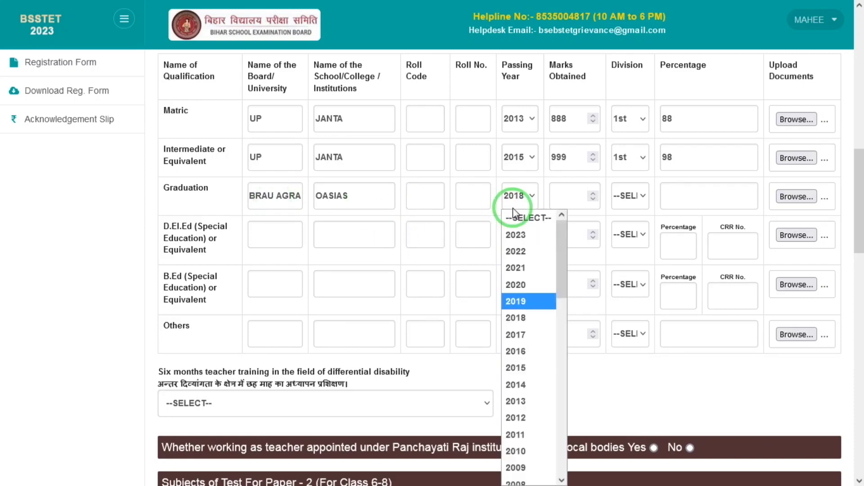
pyautogui.press('Tab')
pyautogui.write('8000')
pyautogui.press('Tab')
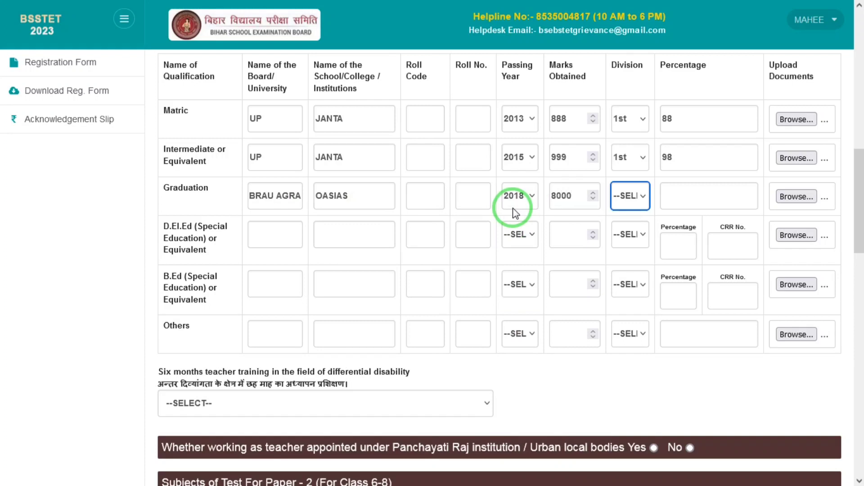
pyautogui.press('1')
pyautogui.press('Tab')
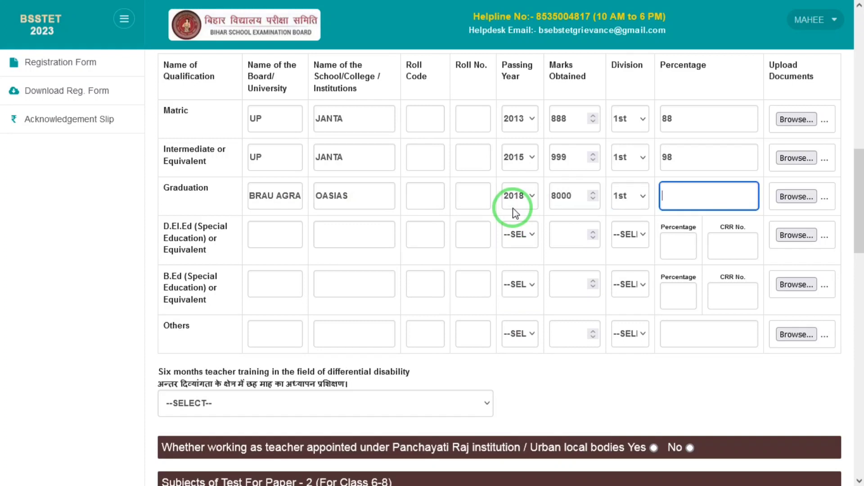
pyautogui.write('80')
pyautogui.press('Tab')
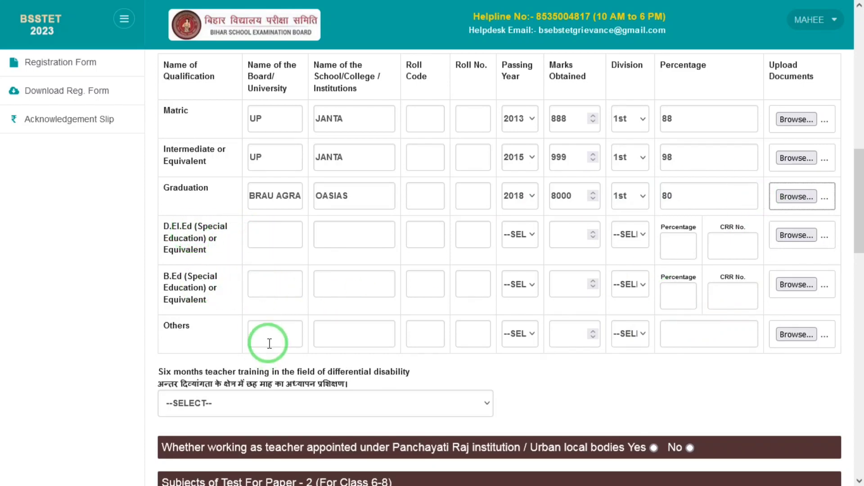
# Fill the B.Ed (Special Education) row: DRBRAU, OASID, 2020, 800 marks, 1st division, 80 percent
pyautogui.click(280, 283)
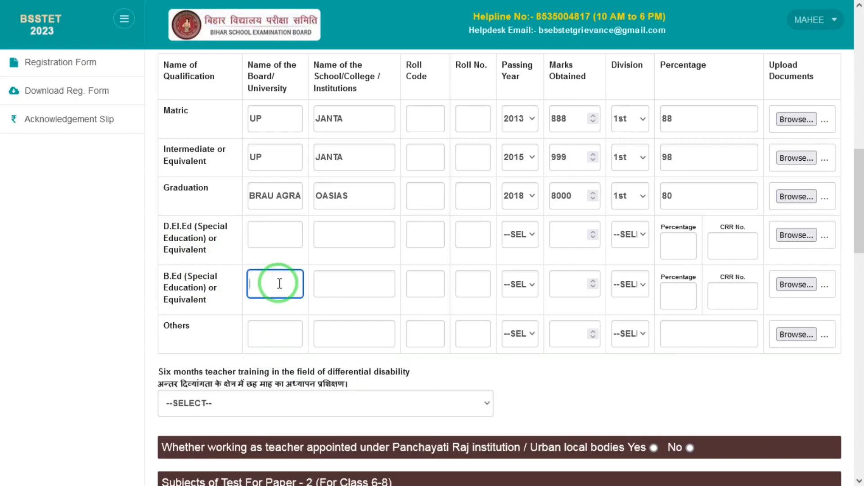
pyautogui.write('DRBRAU')
pyautogui.press('Tab')
pyautogui.write('OASI')
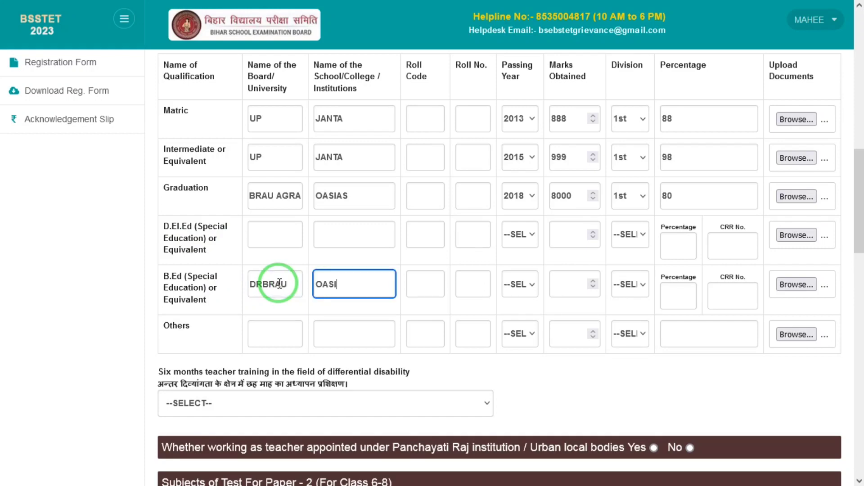
pyautogui.press('Tab')
pyautogui.press('Tab')
pyautogui.press('Tab')
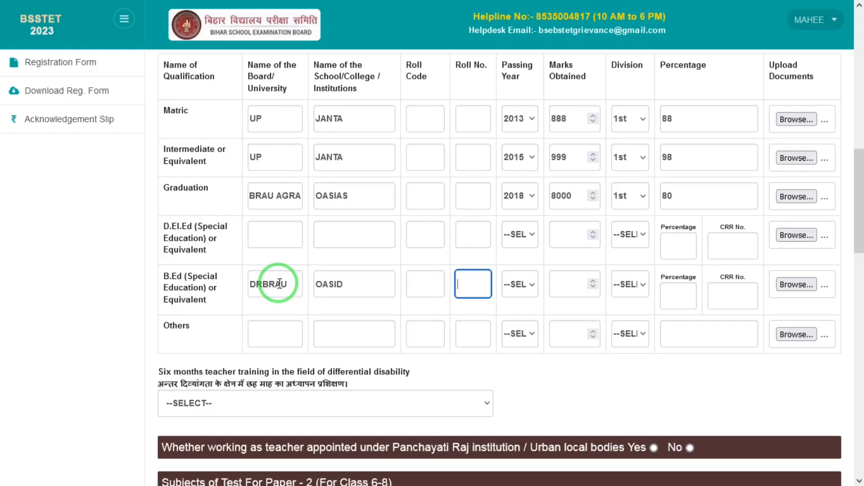
pyautogui.press('Down')
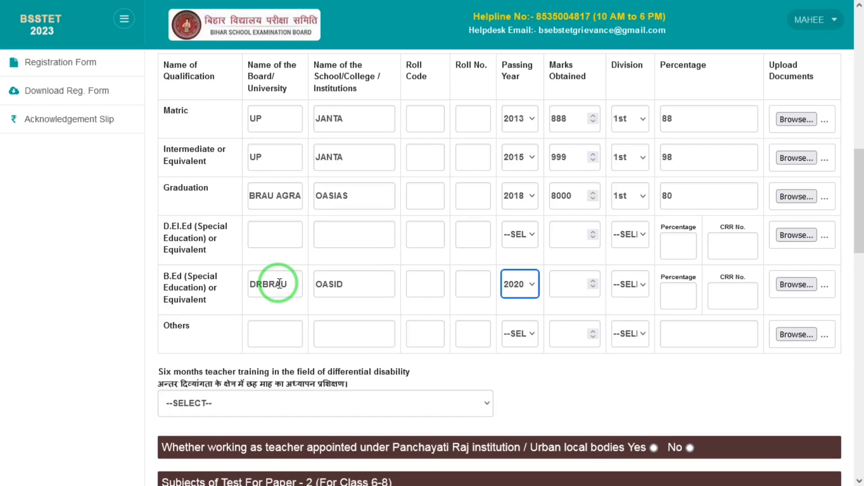
pyautogui.press('Tab')
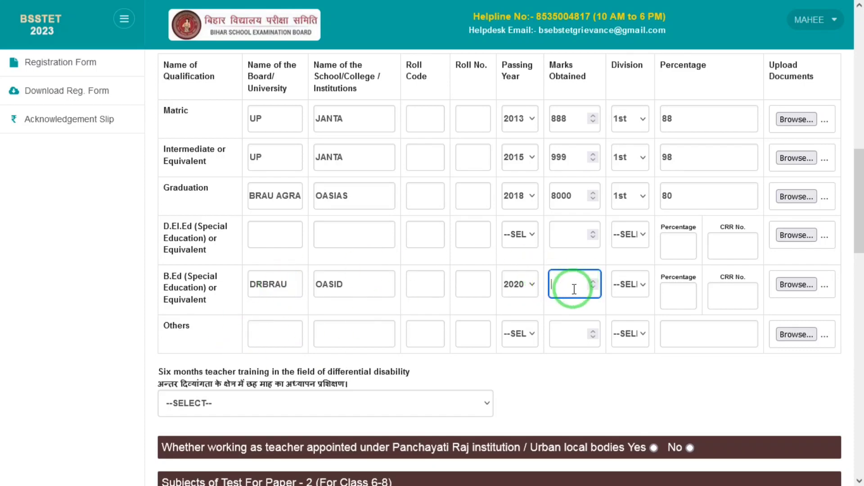
pyautogui.write('800')
pyautogui.press('Tab')
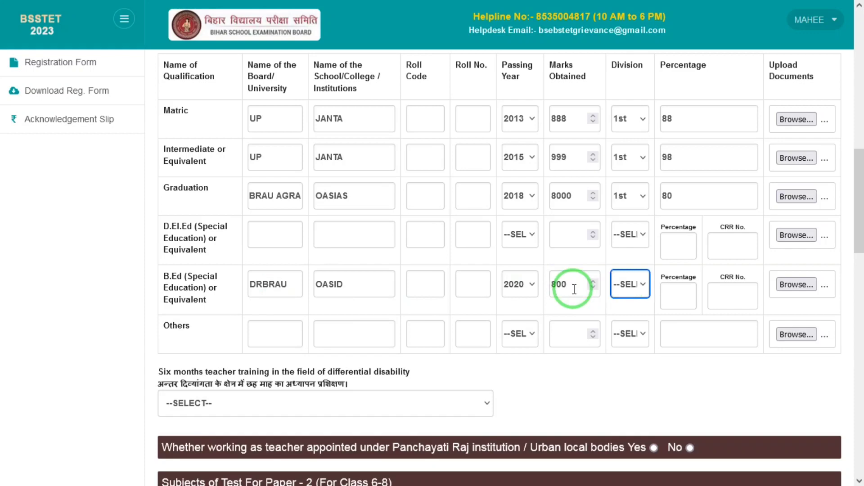
pyautogui.press('Down')
pyautogui.press('Tab')
pyautogui.write('80')
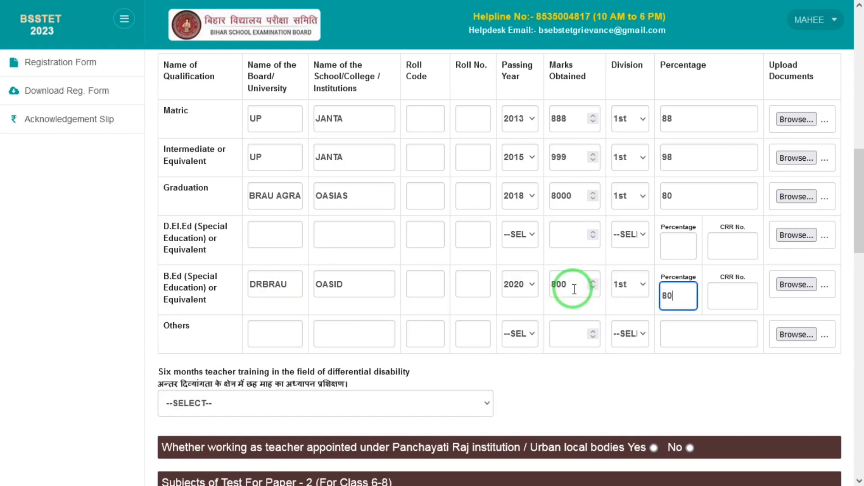
pyautogui.press('Tab')
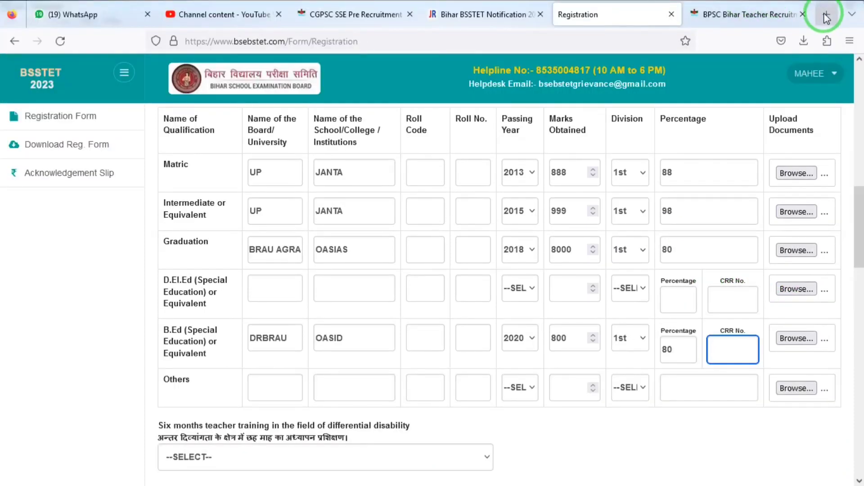
# Google 'crr no' to learn CRR means Central Rehabilitation Register, then return to the registration form
pyautogui.click(827, 14)
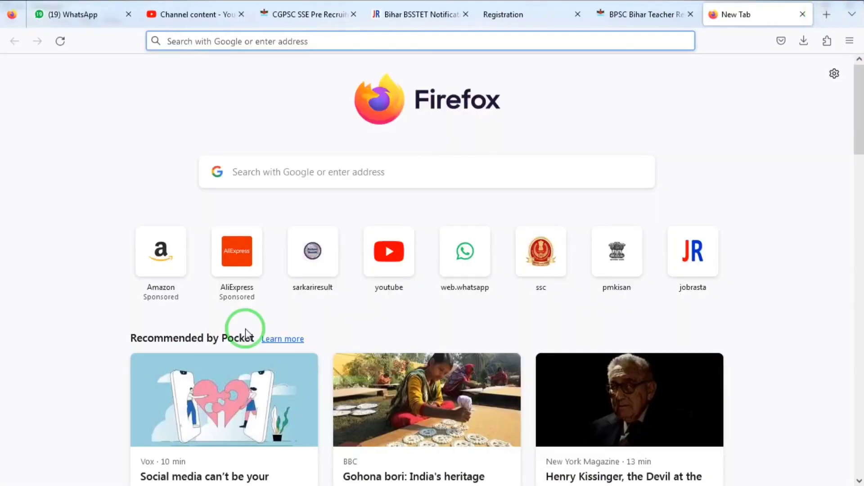
pyautogui.write('crr')
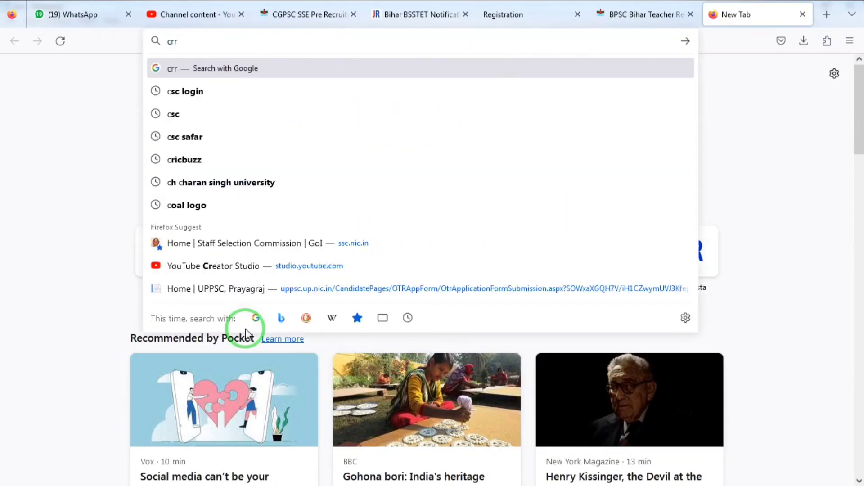
pyautogui.write(' no')
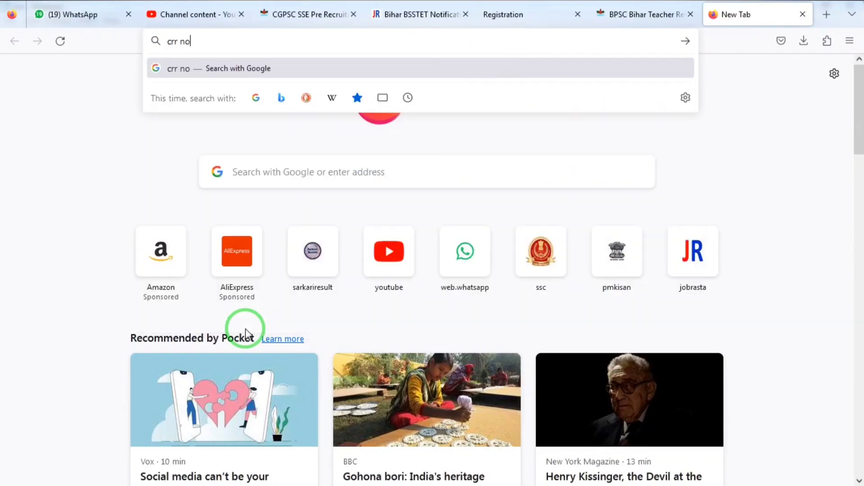
pyautogui.press('Return')
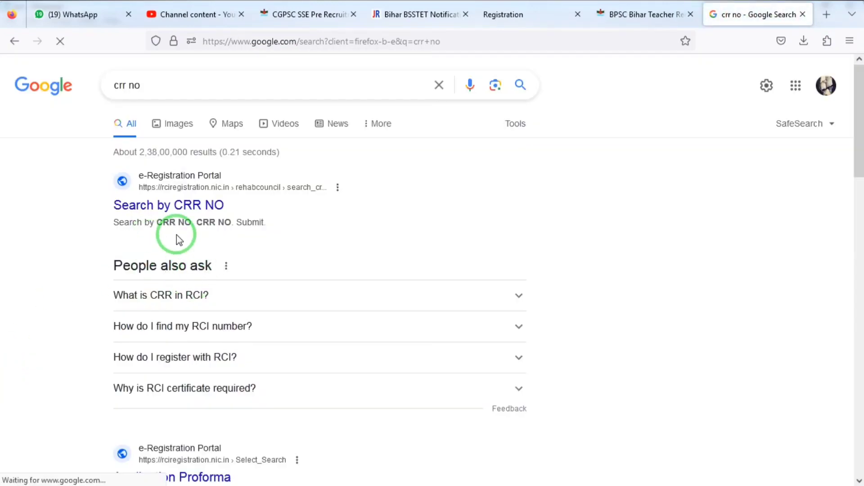
pyautogui.click(211, 297)
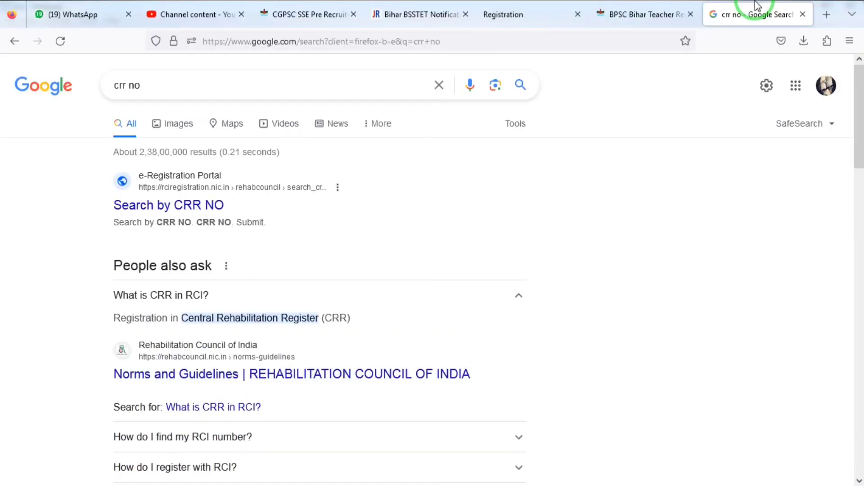
pyautogui.click(666, 10)
pyautogui.click(573, 9)
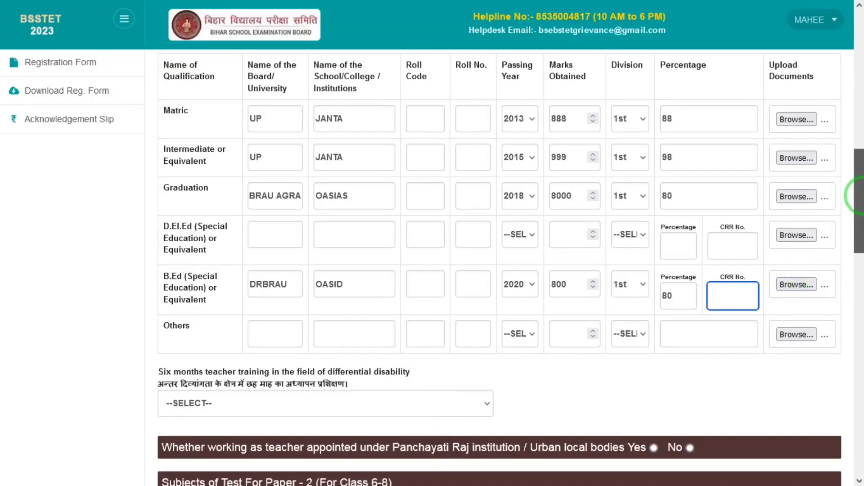
# Answer NO to the six-month differential-disability training question
pyautogui.scroll(-4, 860, 221)
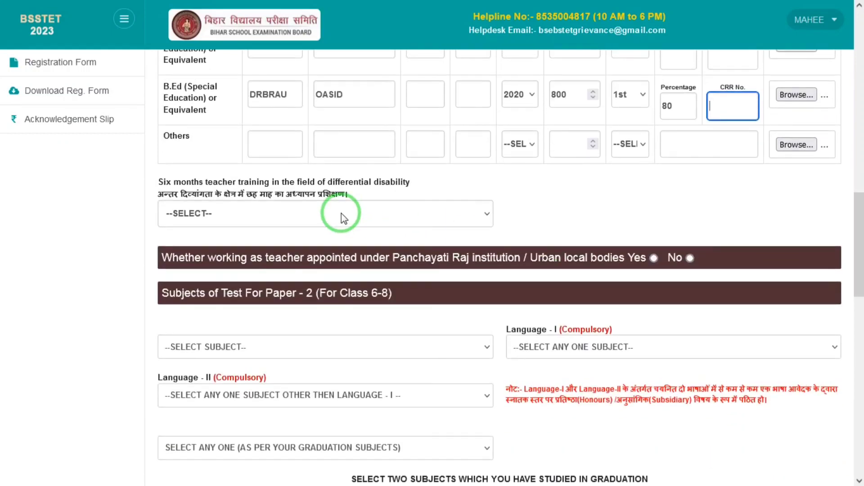
pyautogui.click(343, 219)
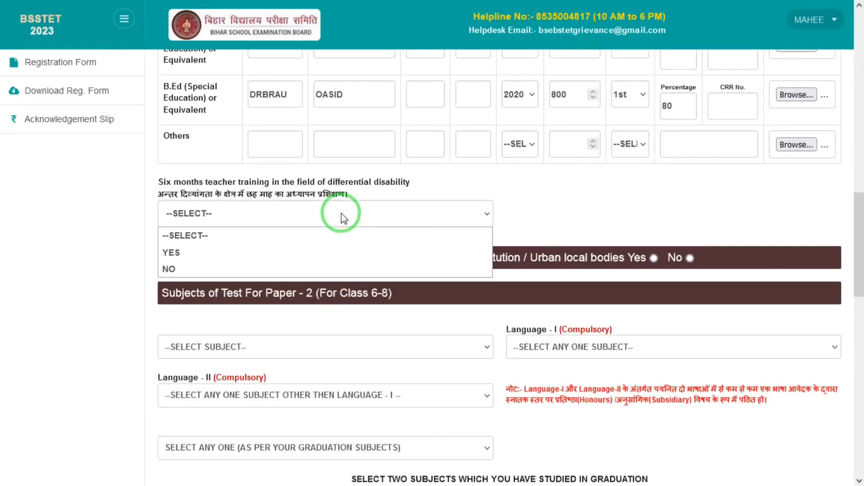
pyautogui.click(195, 270)
# Choose CHILD DEVELOPMENT & PEDAGOGY, Language-I HINDI (202) and Language-II ENGLISH (206)
pyautogui.moveTo(858, 236); pyautogui.dragTo(859, 297)
pyautogui.click(351, 137)
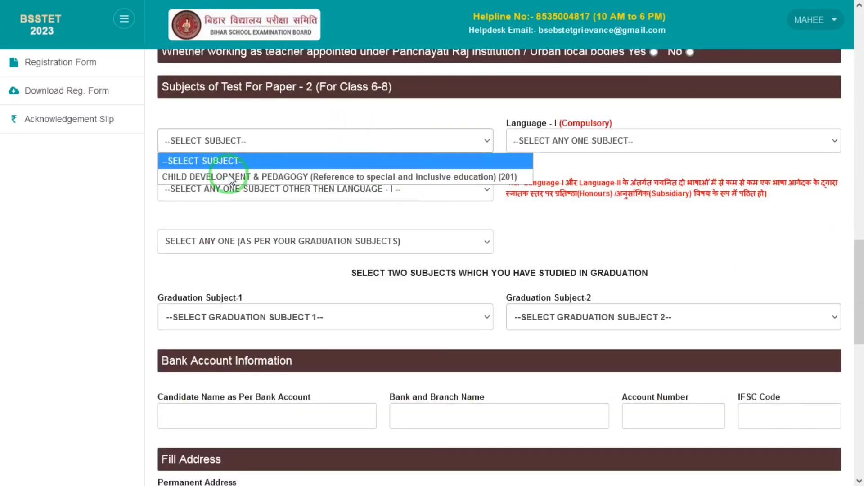
pyautogui.click(323, 177)
pyautogui.click(585, 143)
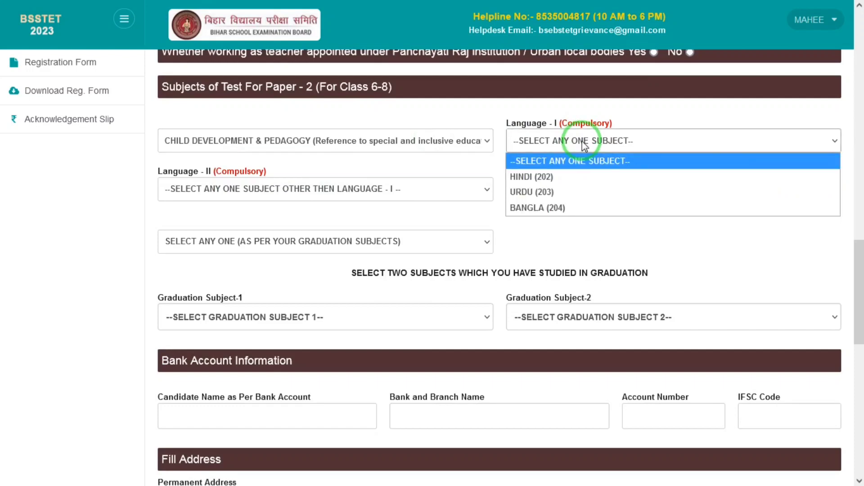
pyautogui.click(550, 178)
pyautogui.click(306, 189)
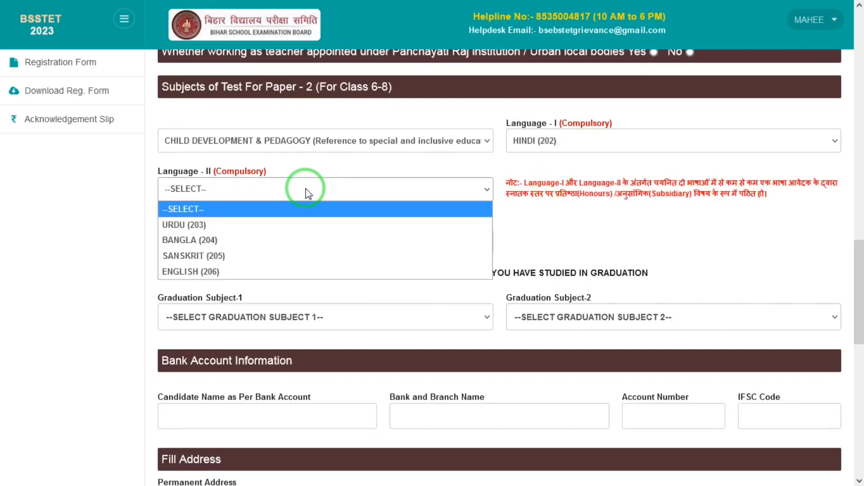
pyautogui.click(184, 272)
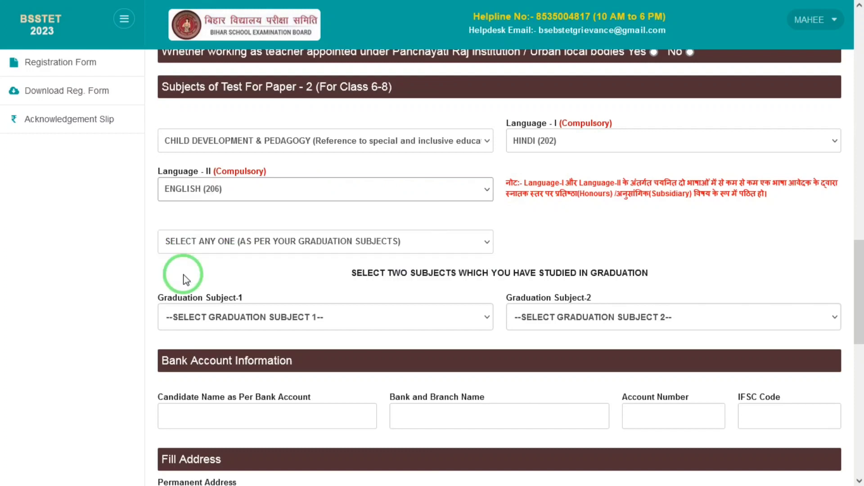
# Select subject group MATHEMATICS AND SCIENCE (207) with graduation subjects MATHEMATICS and PHYSICS
pyautogui.click(297, 241)
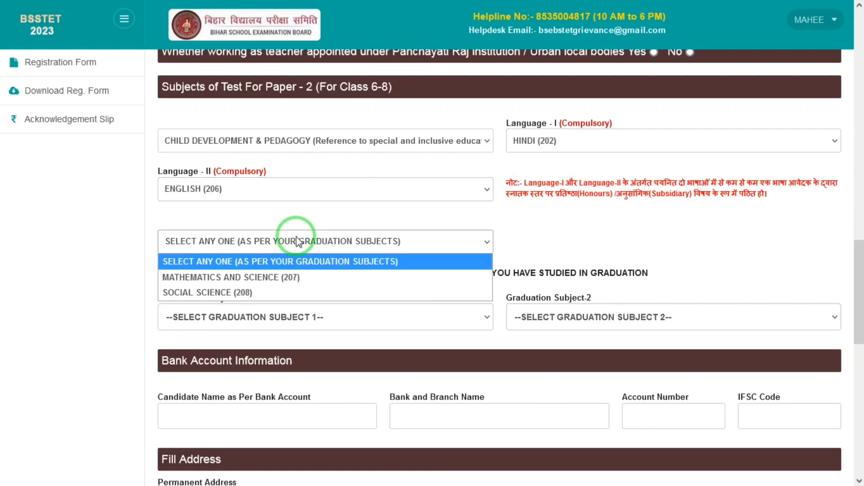
pyautogui.click(245, 281)
pyautogui.click(421, 318)
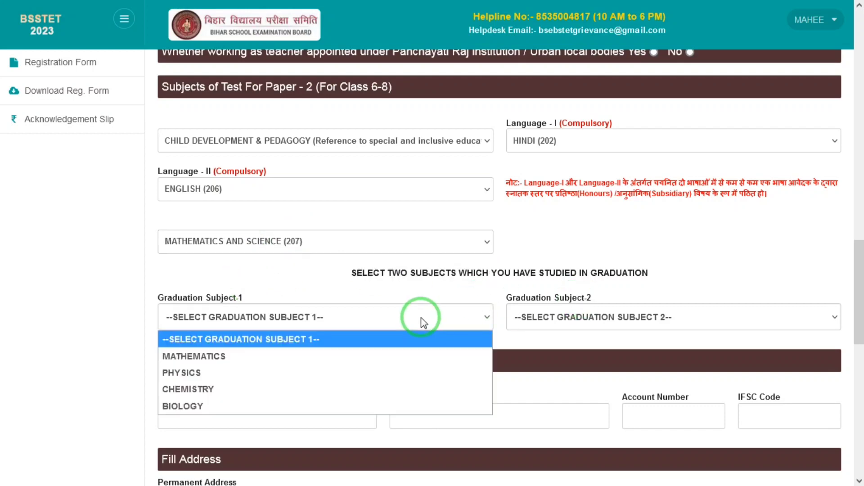
pyautogui.click(244, 356)
pyautogui.click(603, 317)
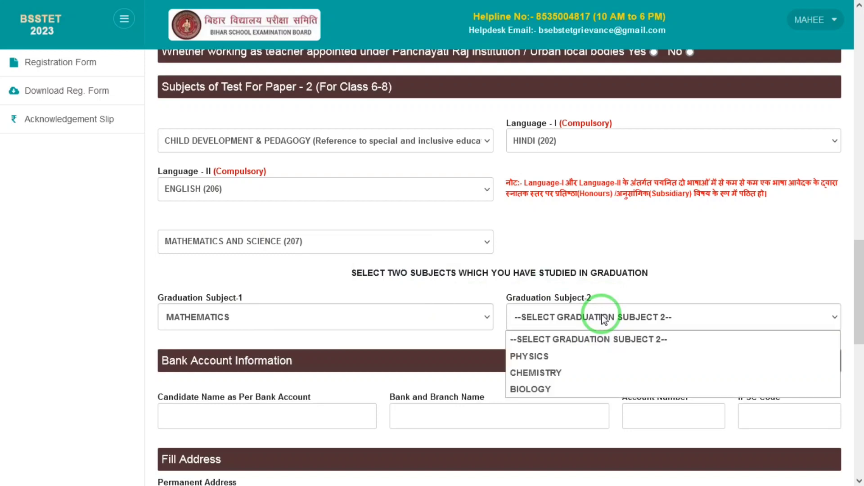
pyautogui.click(520, 356)
pyautogui.moveTo(859, 278); pyautogui.dragTo(859, 331)
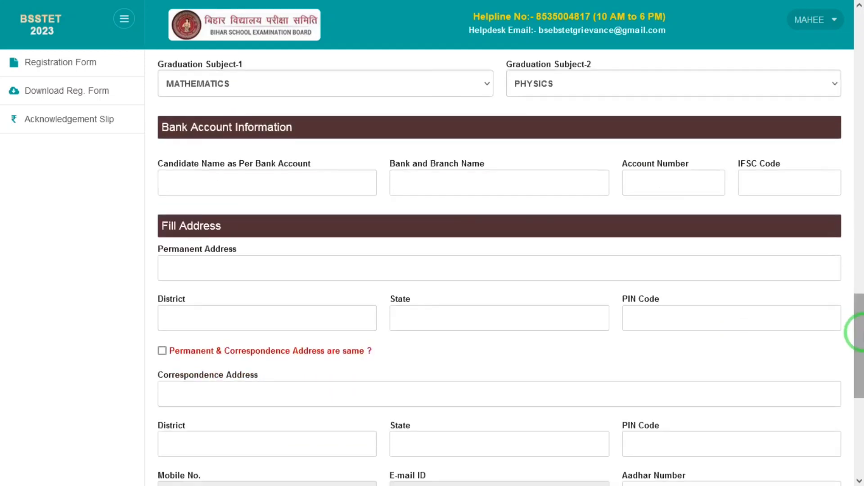
# Step through the bank account name, bank and branch, account number and IFSC Code fields
pyautogui.click(293, 171)
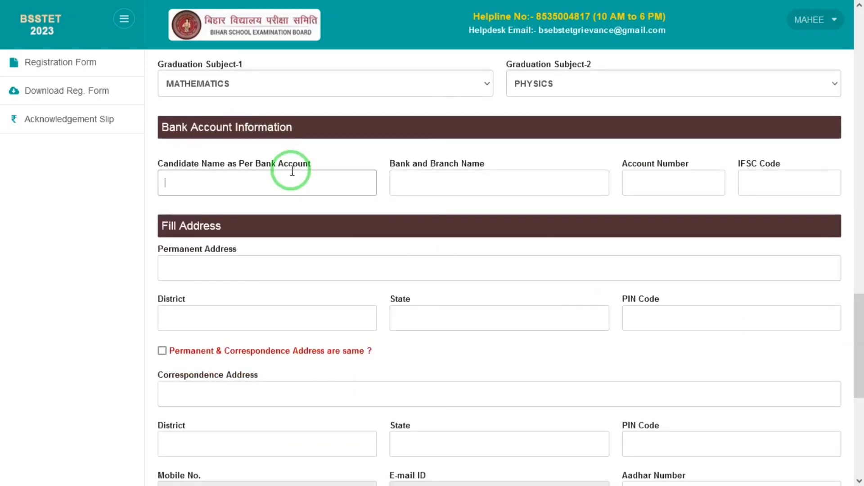
pyautogui.click(446, 180)
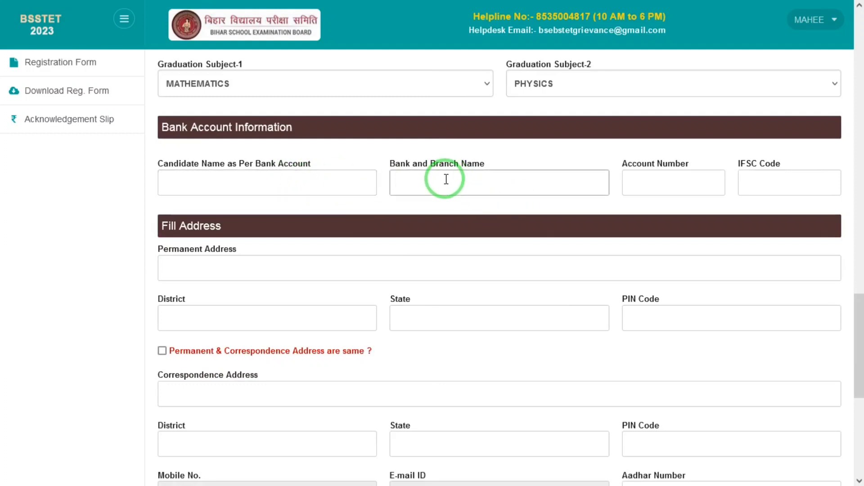
pyautogui.click(670, 187)
pyautogui.click(776, 184)
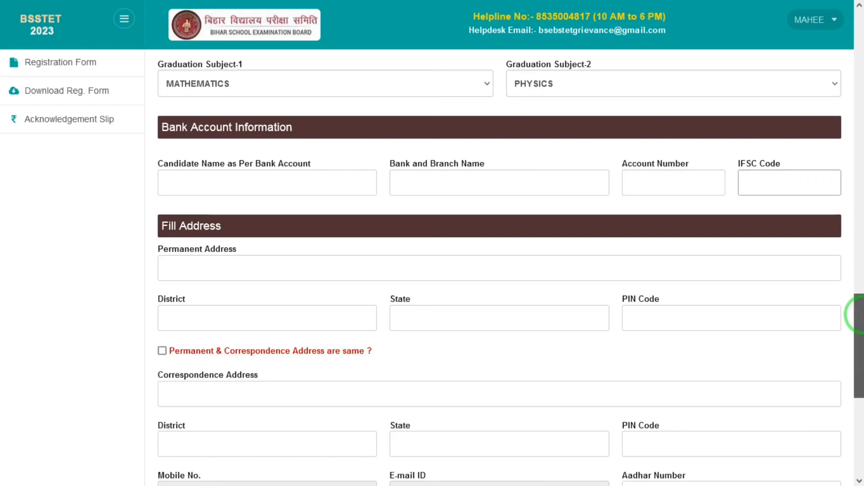
pyautogui.moveTo(859, 315); pyautogui.dragTo(858, 330)
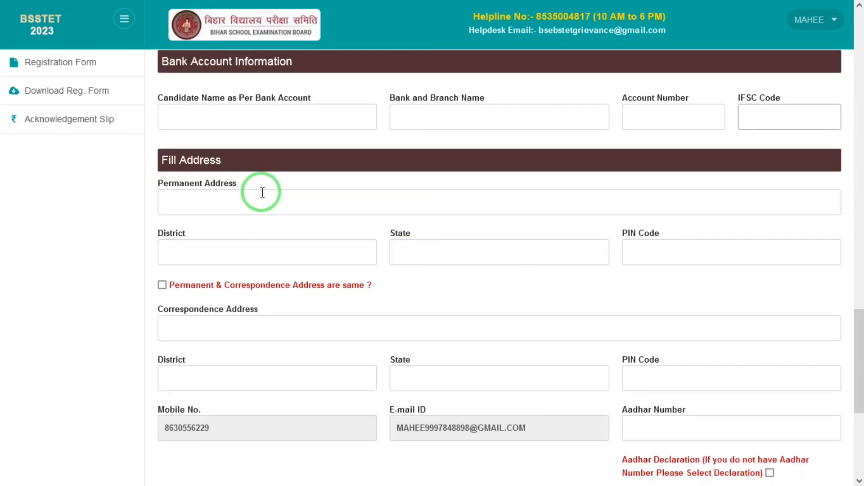
# Enter the candidate's permanent address line in the Fill Address section
pyautogui.click(235, 204)
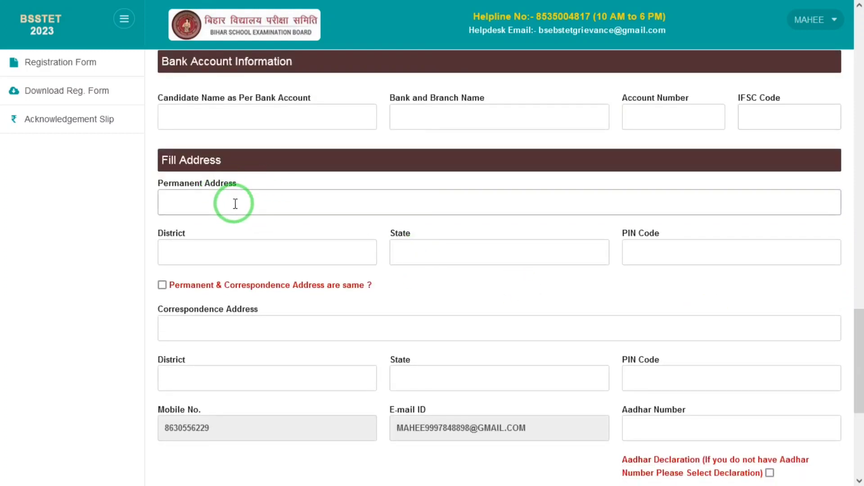
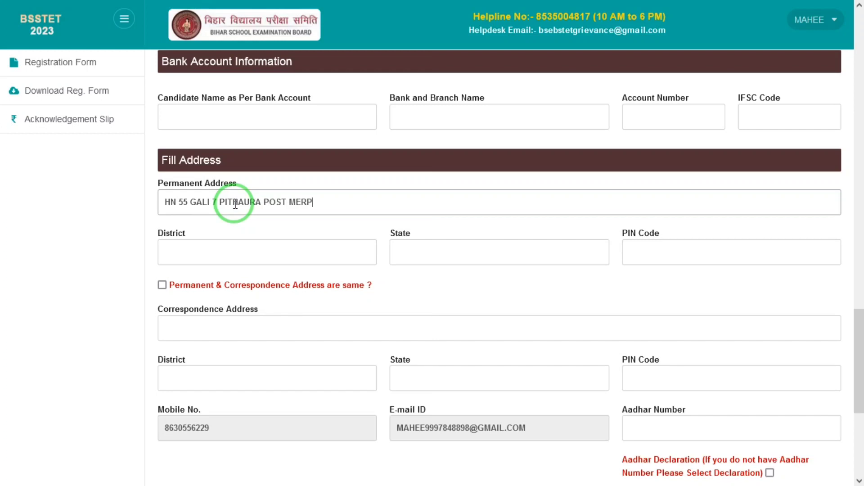
pyautogui.press('Tab')
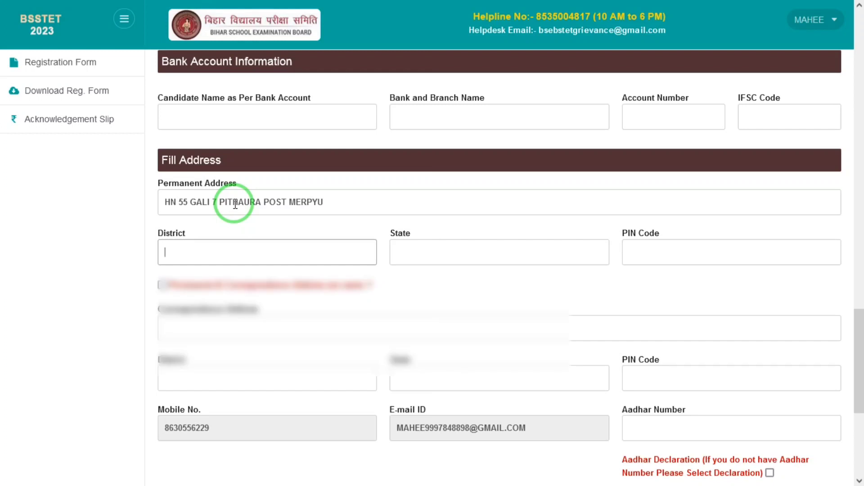
pyautogui.click(790, 271)
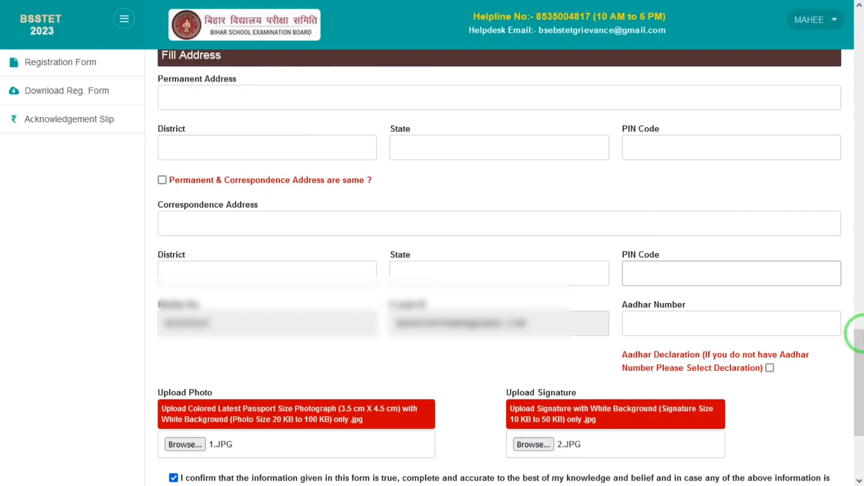
# Re-enter the candidate's permanent address line
pyautogui.moveTo(863, 342); pyautogui.dragTo(863, 330)
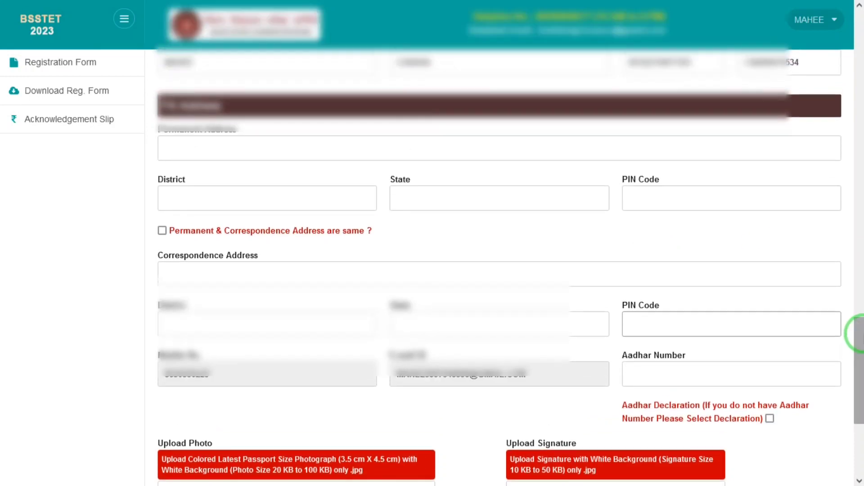
pyautogui.click(256, 142)
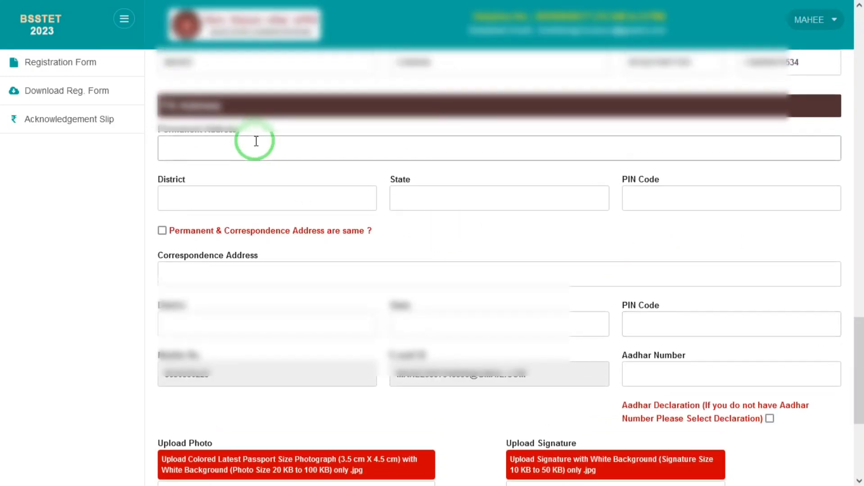
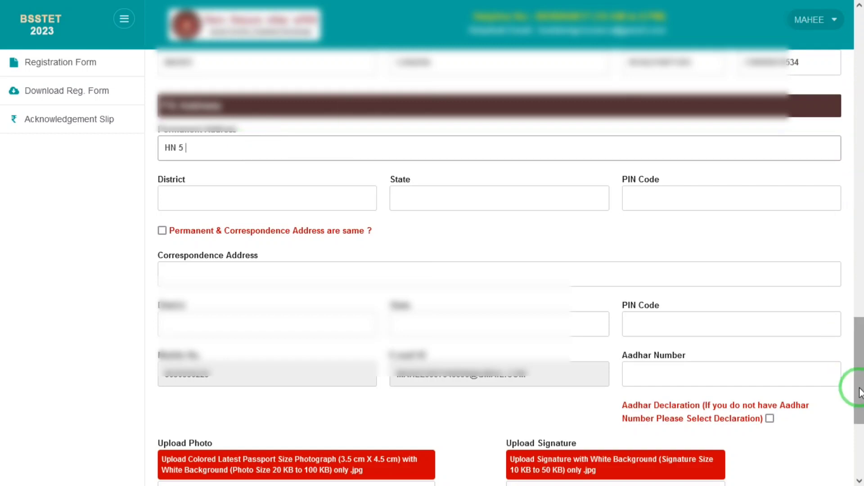
pyautogui.scroll(-1, 858, 370)
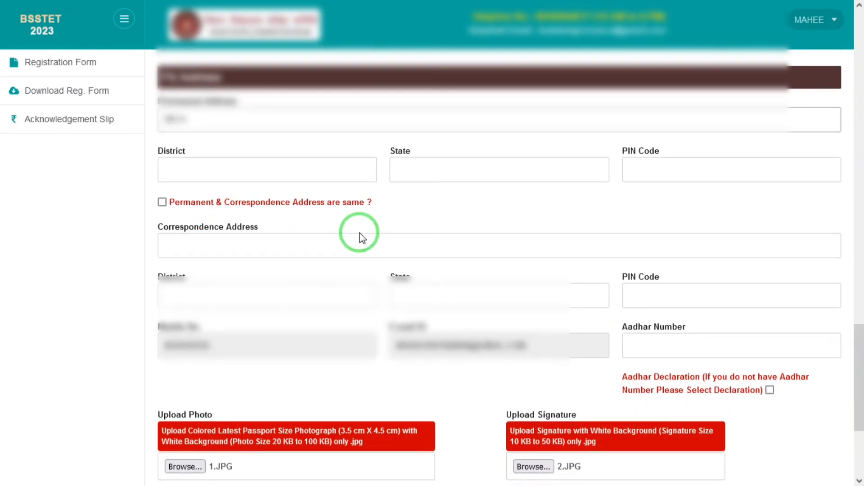
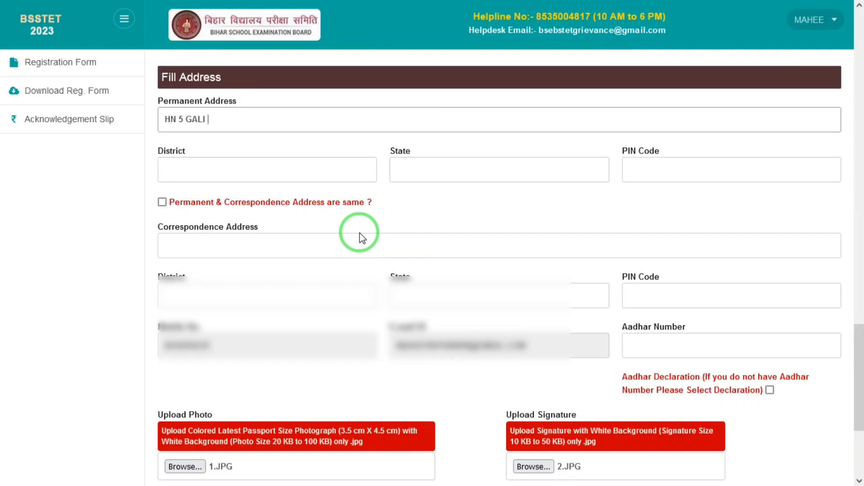
pyautogui.press('Tab')
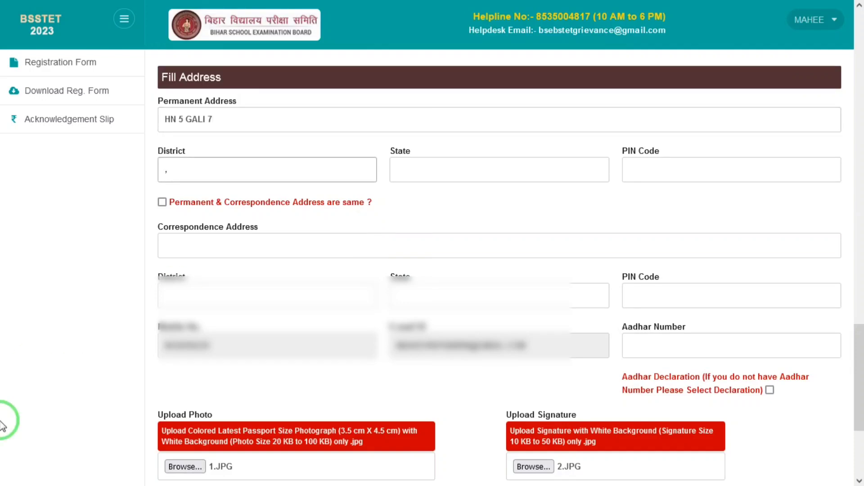
# Fill in district, state and PIN code, and mark the correspondence address as the same
pyautogui.write('MATHURA')
pyautogui.press('Tab')
pyautogui.write('U')
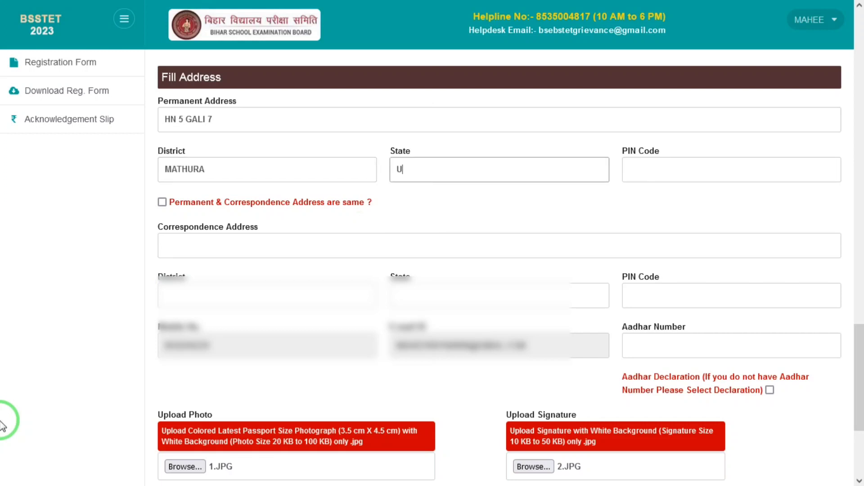
pyautogui.write('TTAR PRADEASG')
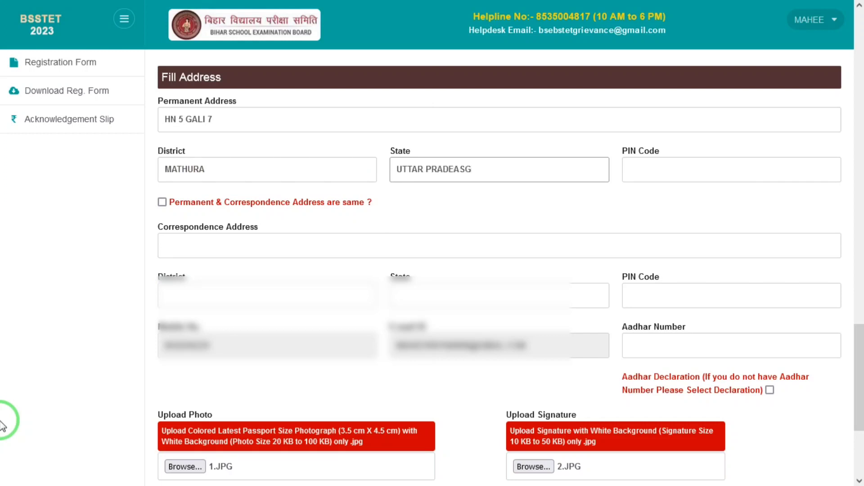
pyautogui.press('BackSpace')
pyautogui.press('BackSpace')
pyautogui.press('BackSpace')
pyautogui.write('SH')
pyautogui.press('Tab')
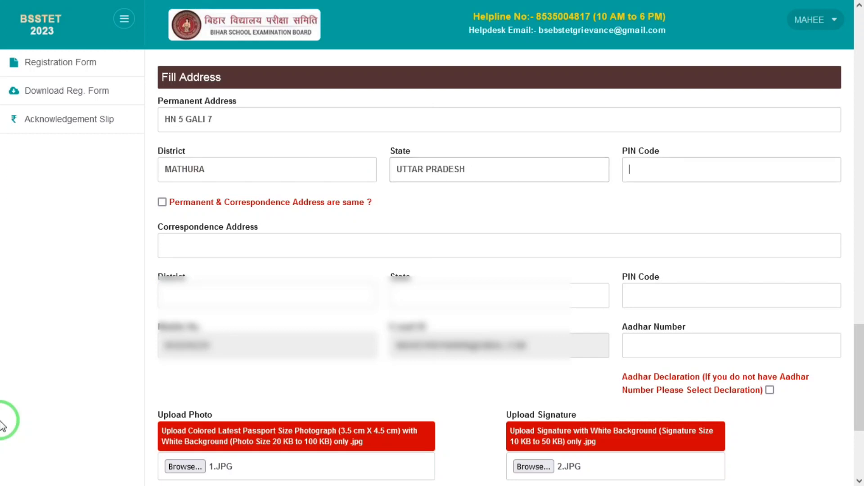
pyautogui.write('281201')
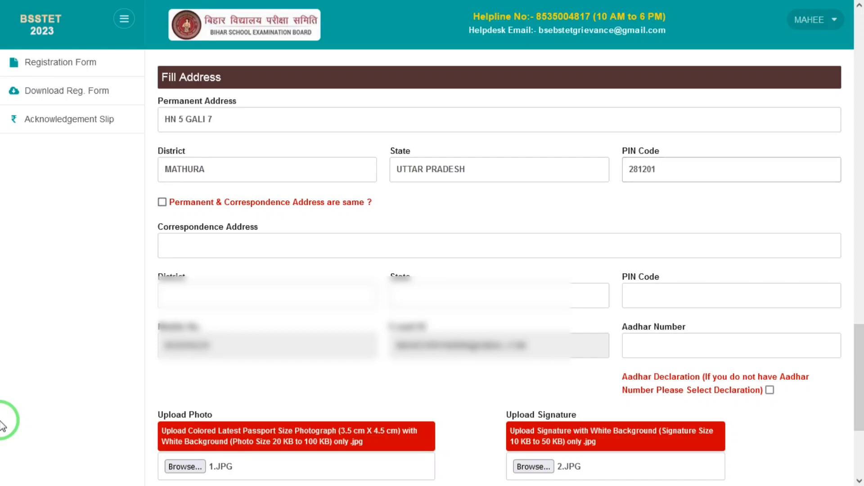
pyautogui.press('Tab')
pyautogui.press('space')
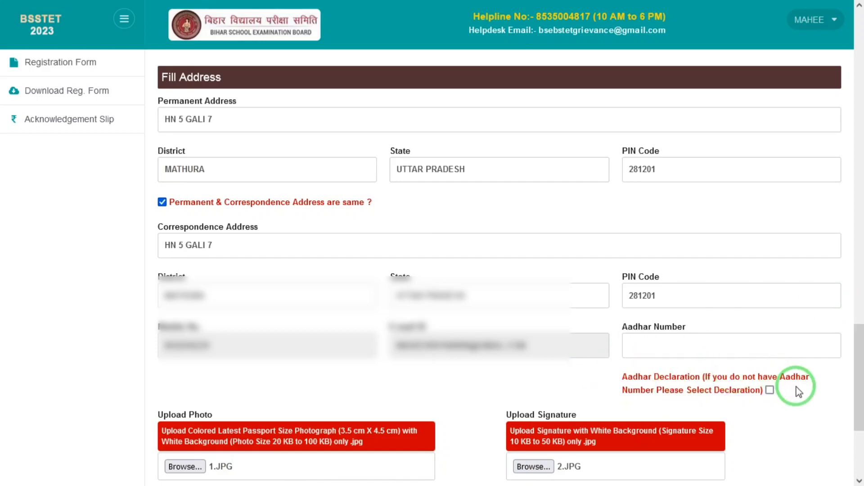
# Tick the no-Aadhar declaration and save the form, retrying after the missing-field warning
pyautogui.click(770, 390)
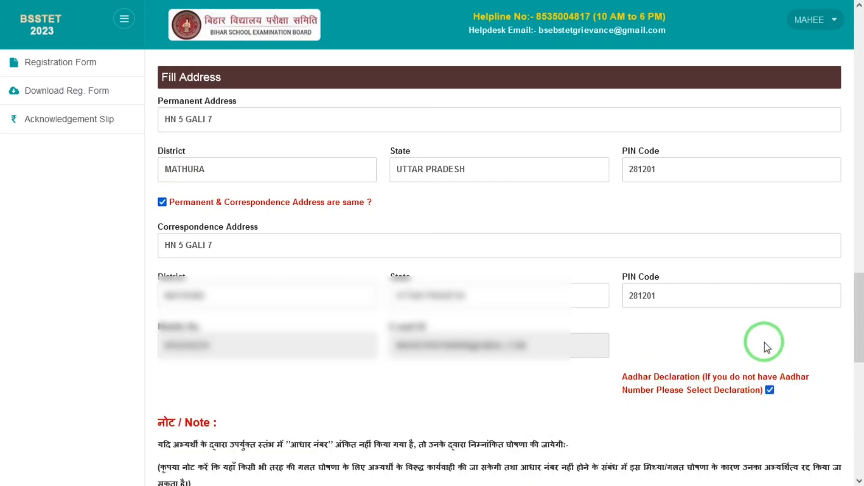
pyautogui.moveTo(859, 308); pyautogui.dragTo(859, 430)
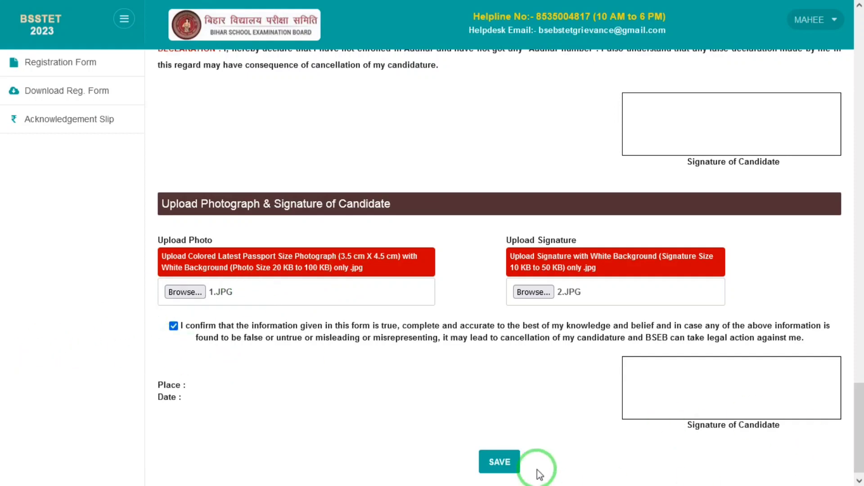
pyautogui.click(505, 463)
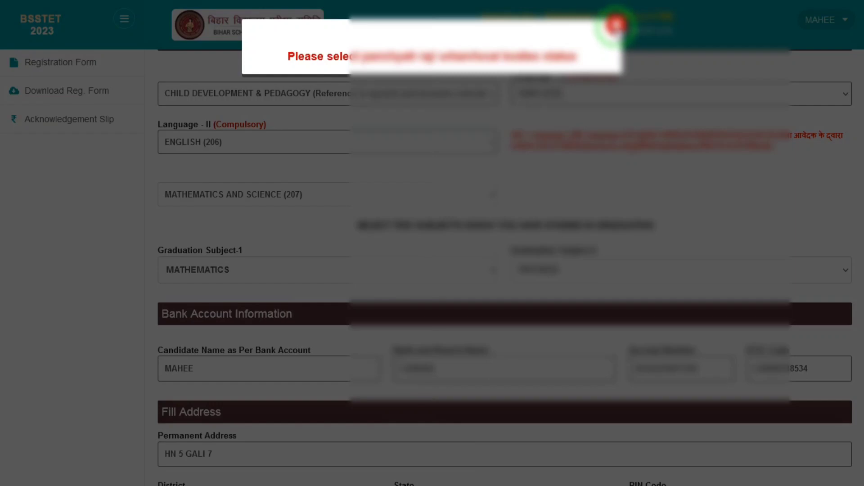
pyautogui.click(615, 25)
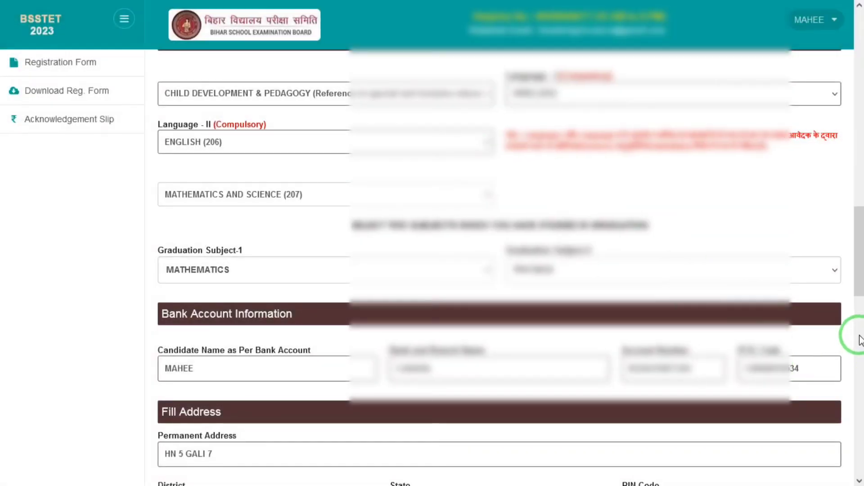
pyautogui.click(857, 421)
pyautogui.click(857, 421)
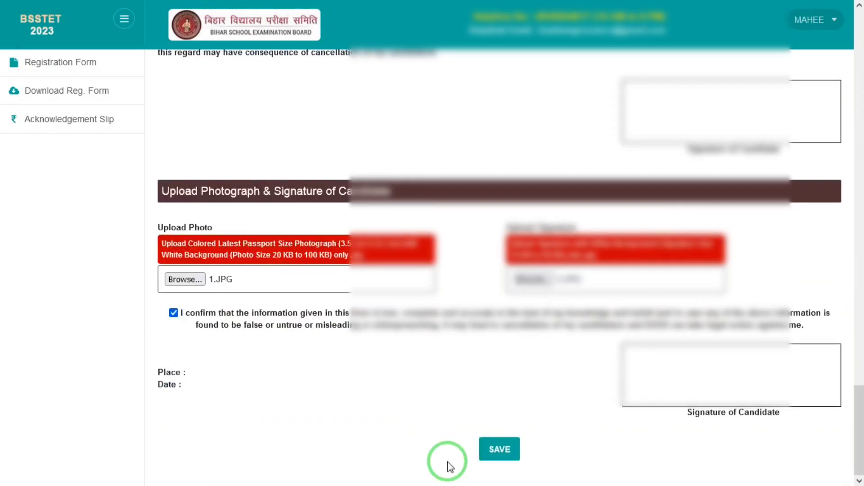
pyautogui.click(517, 458)
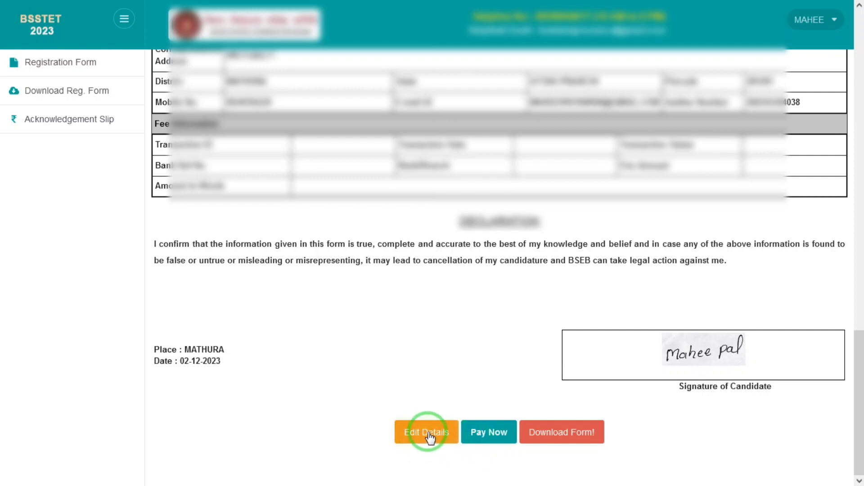
# Choose Pay Now, pay via Sub Paisa, and confirm the payment prompt
pyautogui.click(508, 438)
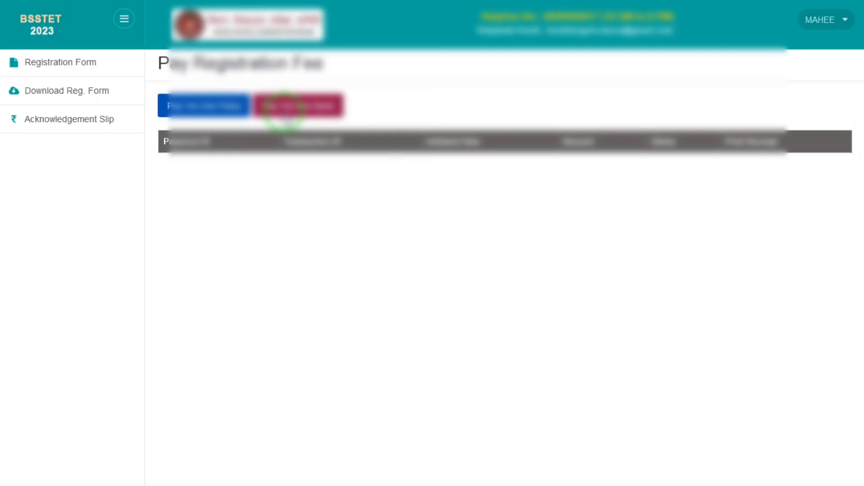
pyautogui.click(238, 110)
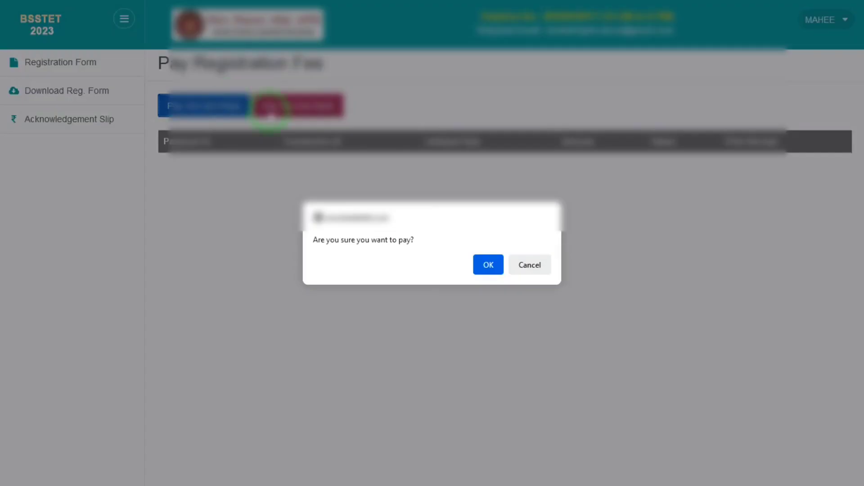
pyautogui.click(493, 270)
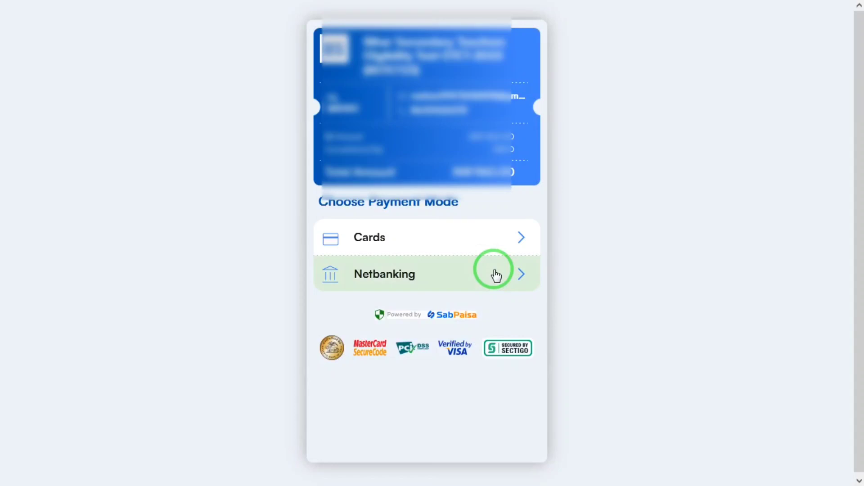
# Pay the INR 984.00 fee by net banking through State Bank of India
pyautogui.click(474, 273)
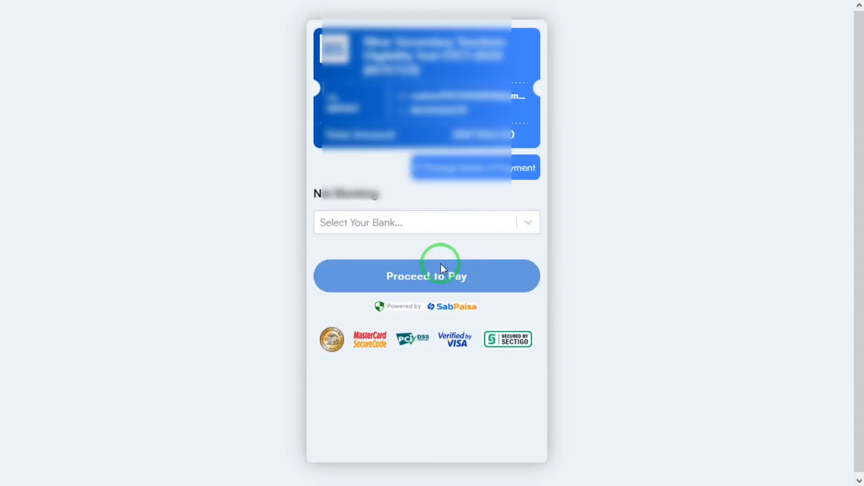
pyautogui.click(406, 225)
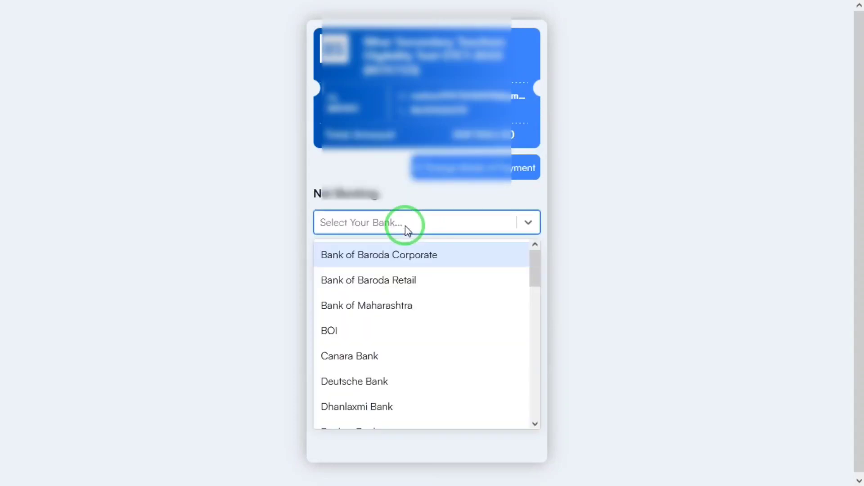
pyautogui.write('sta')
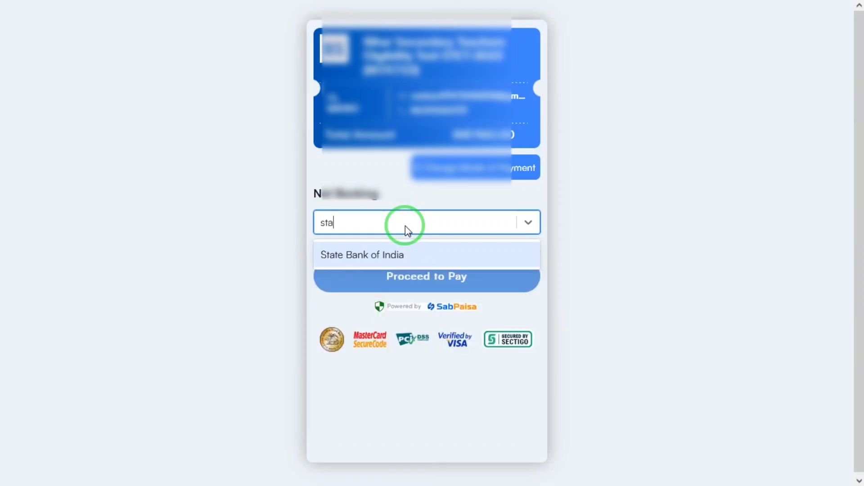
pyautogui.click(396, 254)
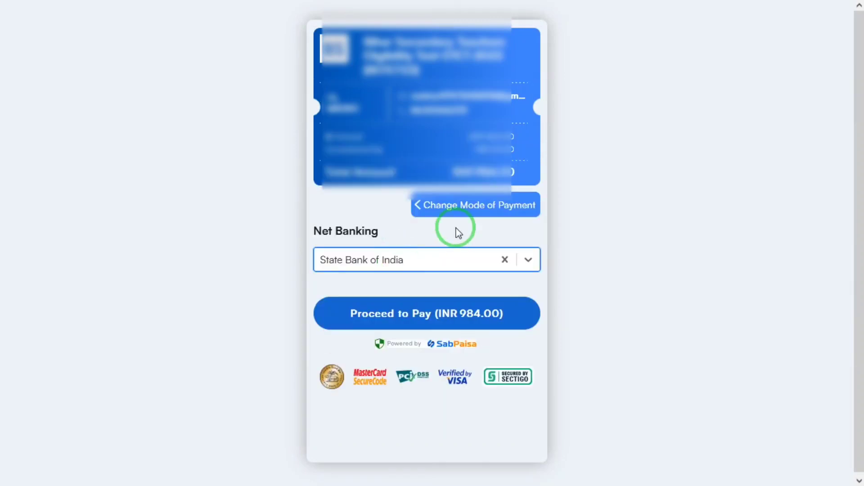
pyautogui.click(423, 315)
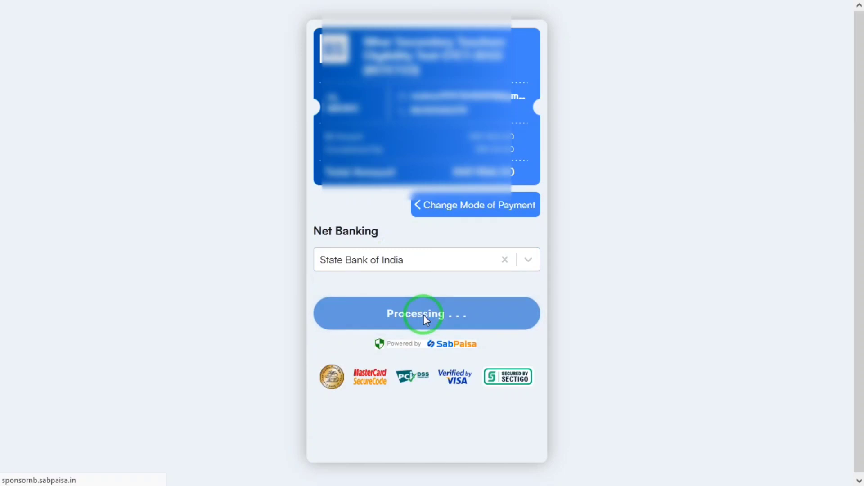